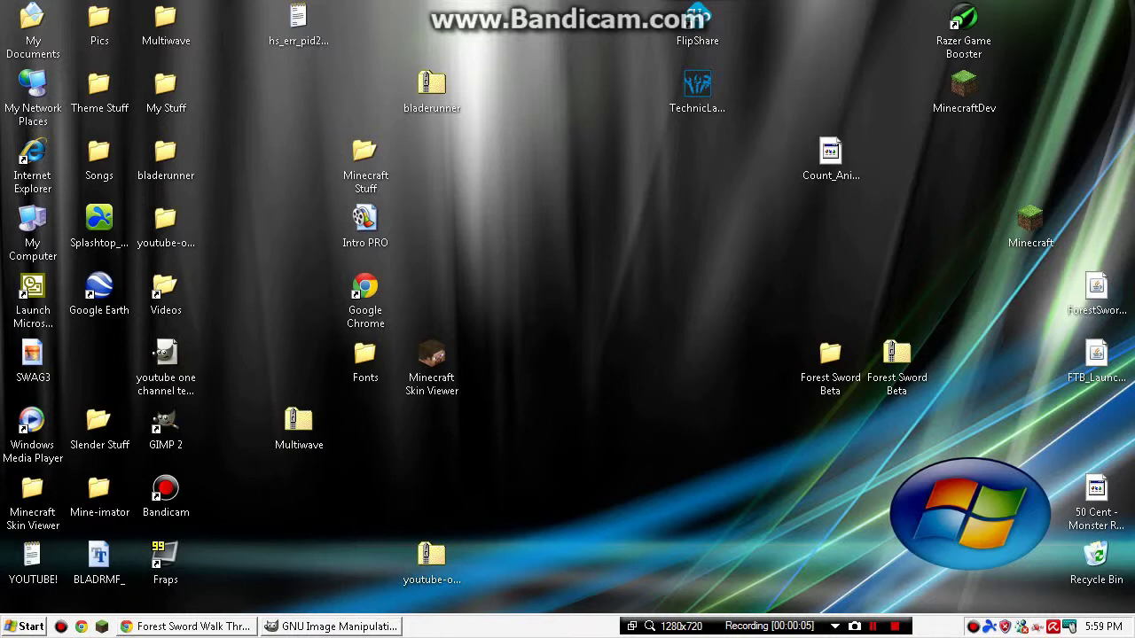
Move the Forest Sword Beta zip to an empty desktop spot, apart from its folder.
{"action": "mouse_move", "coordinate": [831, 359]}
{"action": "left_mouse_down"}
{"action": "mouse_move", "coordinate": [697, 306]}
{"action": "mouse_move", "coordinate": [782, 330]}
{"action": "mouse_move", "coordinate": [894, 325]}
{"action": "mouse_move", "coordinate": [697, 297]}
{"action": "left_mouse_up"}
{"action": "left_click", "coordinate": [894, 325]}
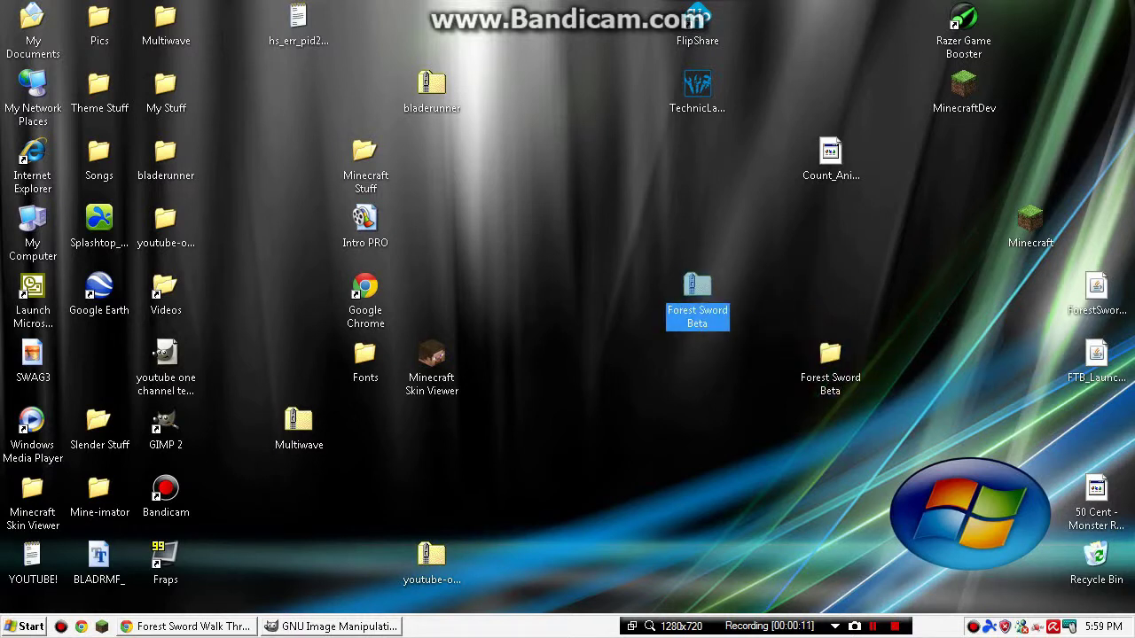
Extract the Forest Sword Beta zip with 7-Zip into a 'Forest Sword Beta' folder.
{"action": "right_click", "coordinate": [670, 284]}
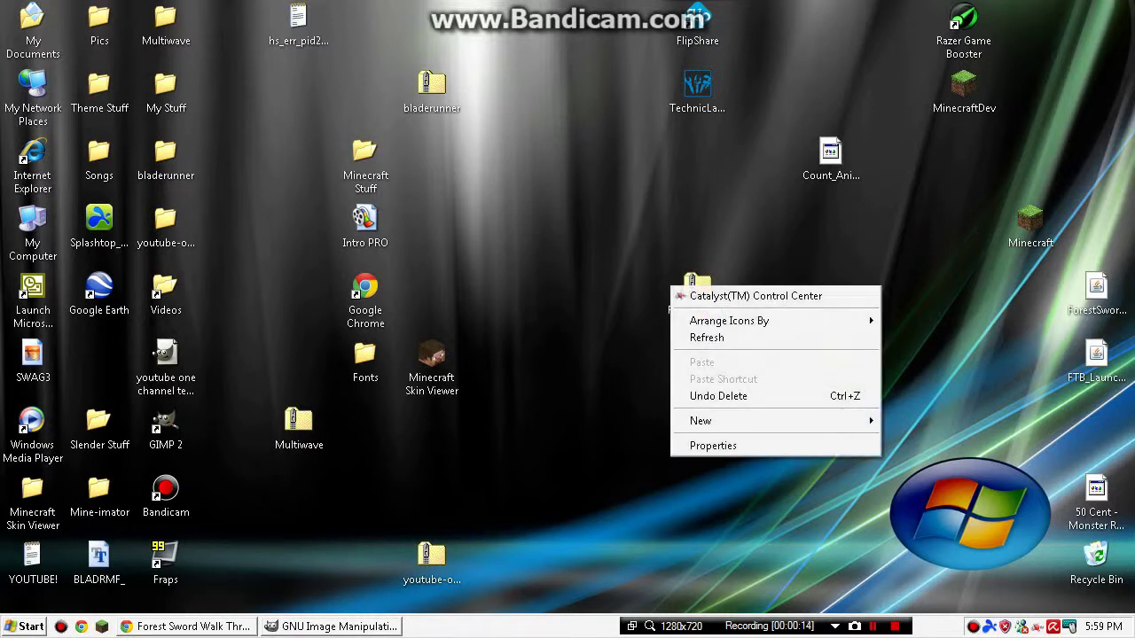
{"action": "key", "text": "Escape"}
{"action": "right_click", "coordinate": [685, 290]}
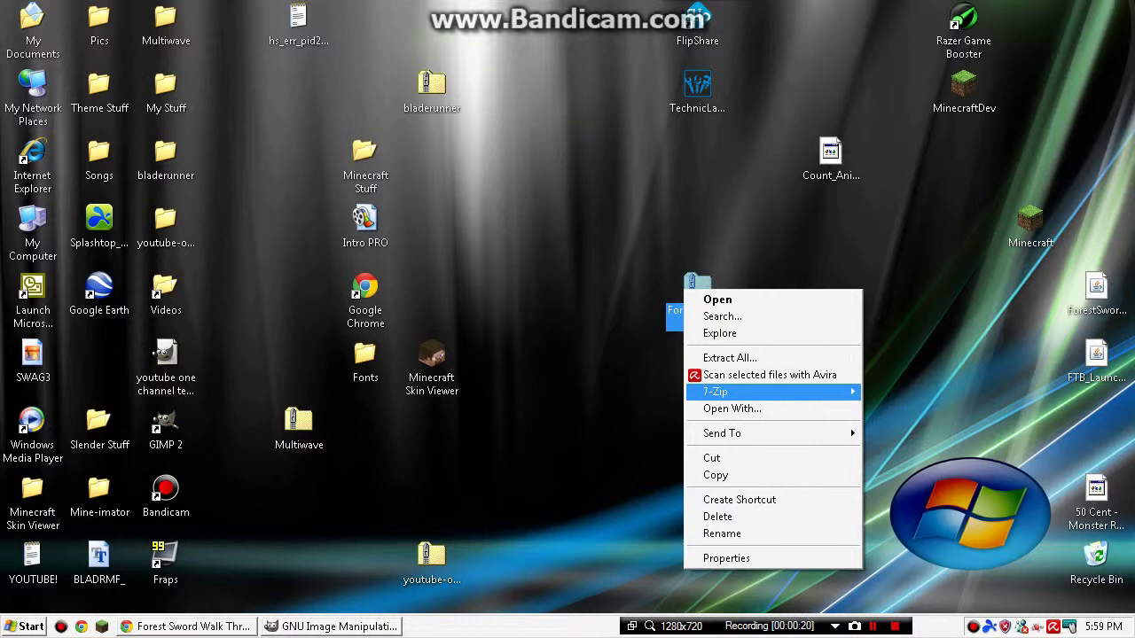
{"action": "left_click", "coordinate": [940, 443]}
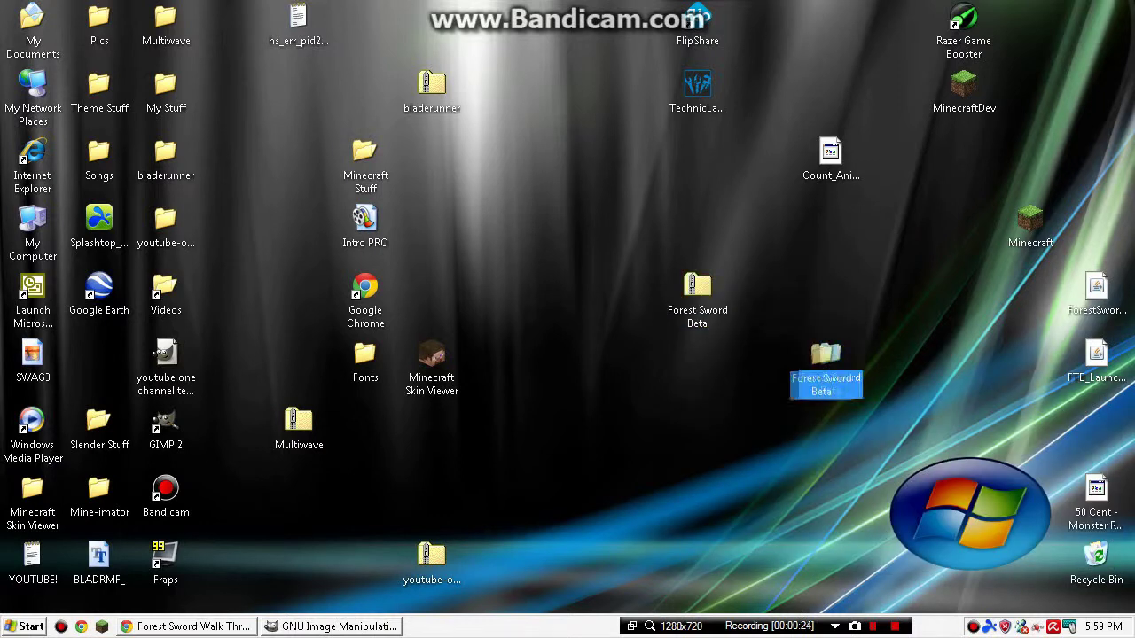
Open Forest Sword Beta > Forest Sword Beta and launch ForestSword.jar.
{"action": "left_click_drag", "start_coordinate": [830, 359], "coordinate": [763, 293]}
{"action": "double_click", "coordinate": [764, 285]}
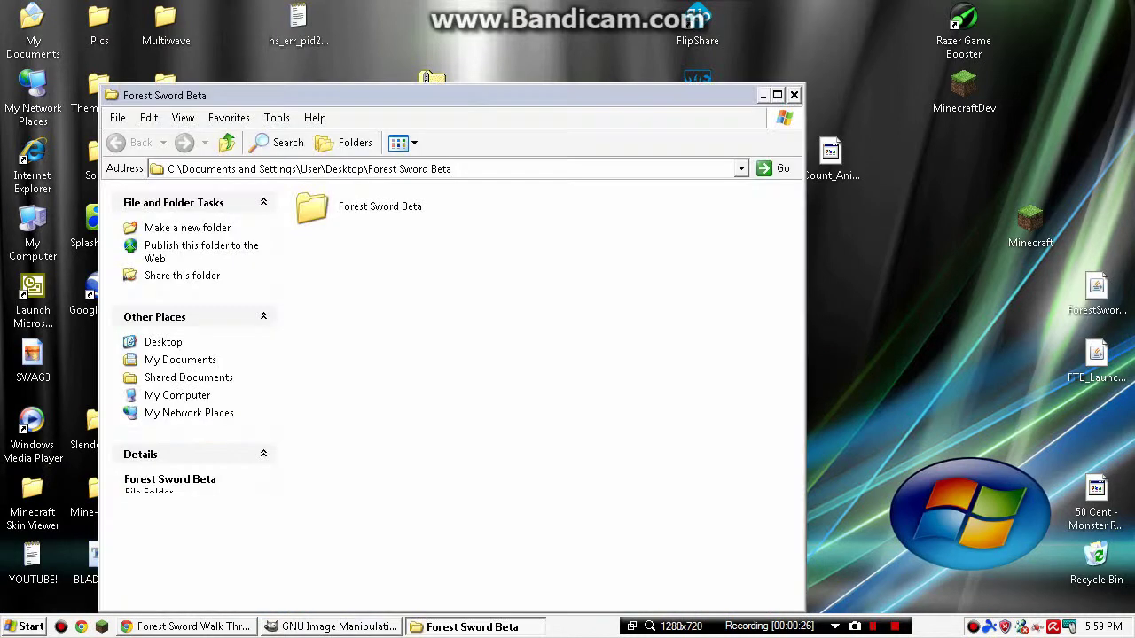
{"action": "double_click", "coordinate": [311, 206]}
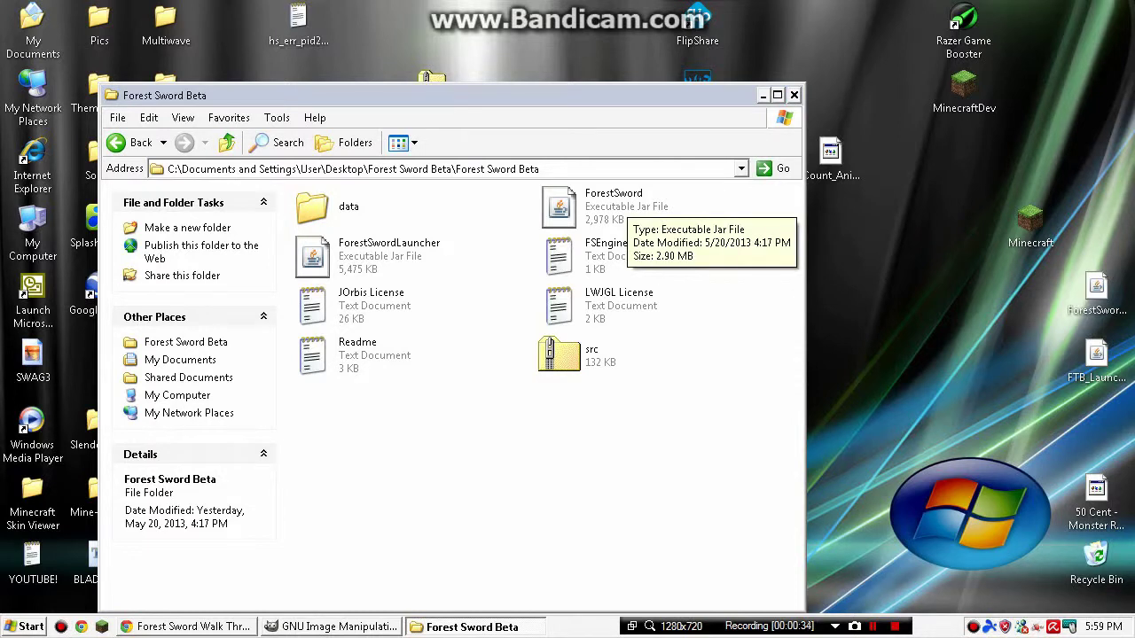
{"action": "double_click", "coordinate": [617, 204]}
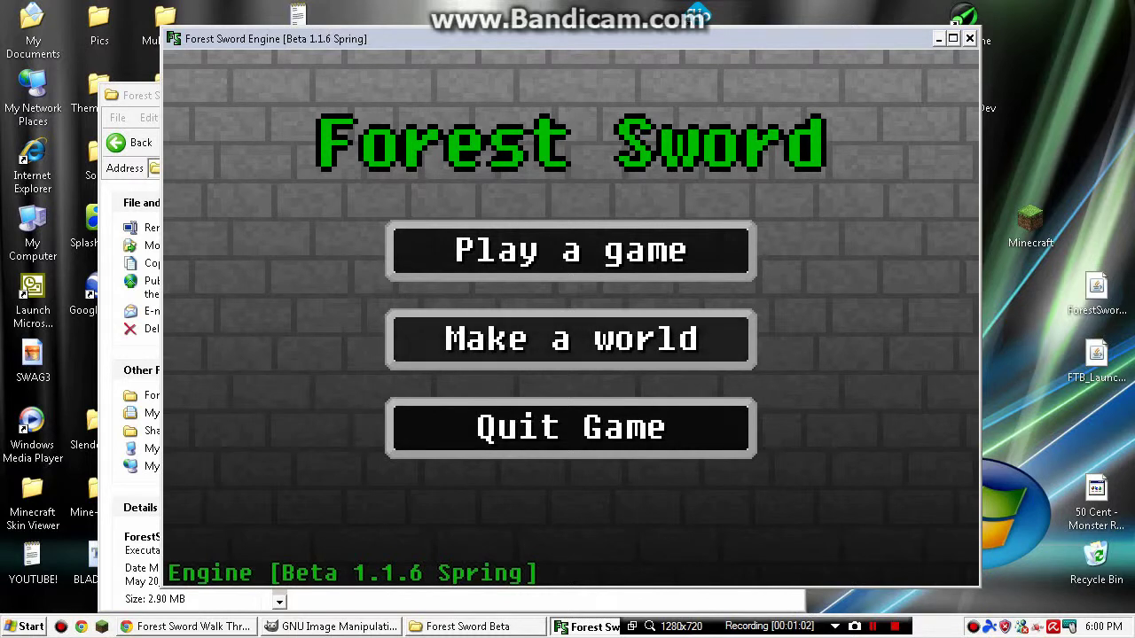
Quit the Forest Sword game with Alt+F4 after its main menu appears.
{"action": "key", "text": "alt+F4"}
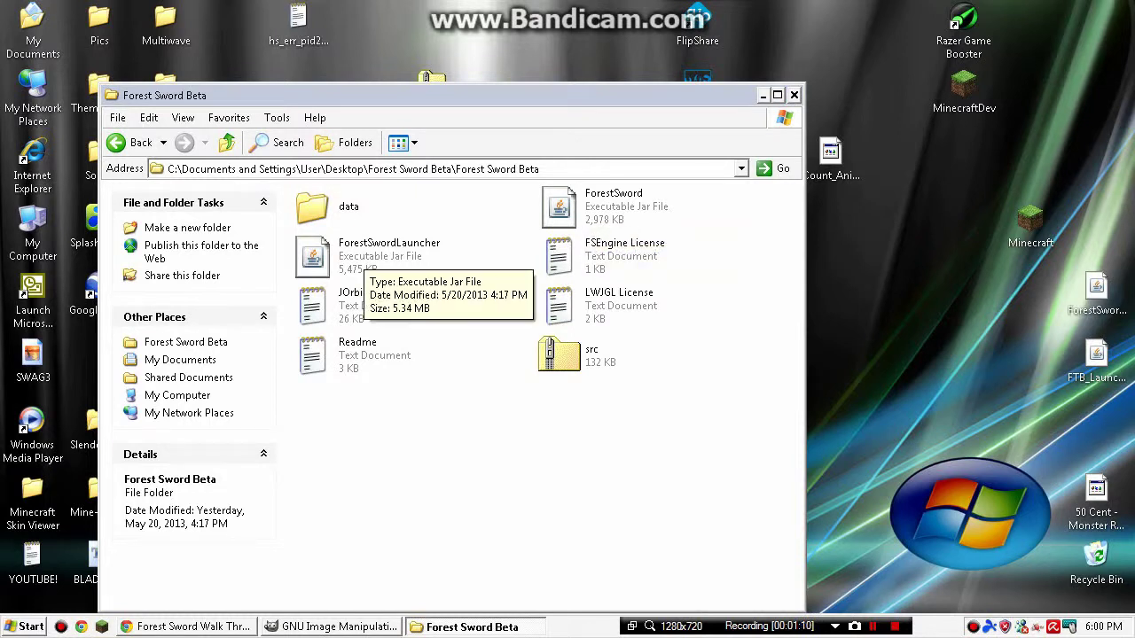
Navigate into the game's data > items folder of item definitions.
{"action": "left_click", "coordinate": [377, 255]}
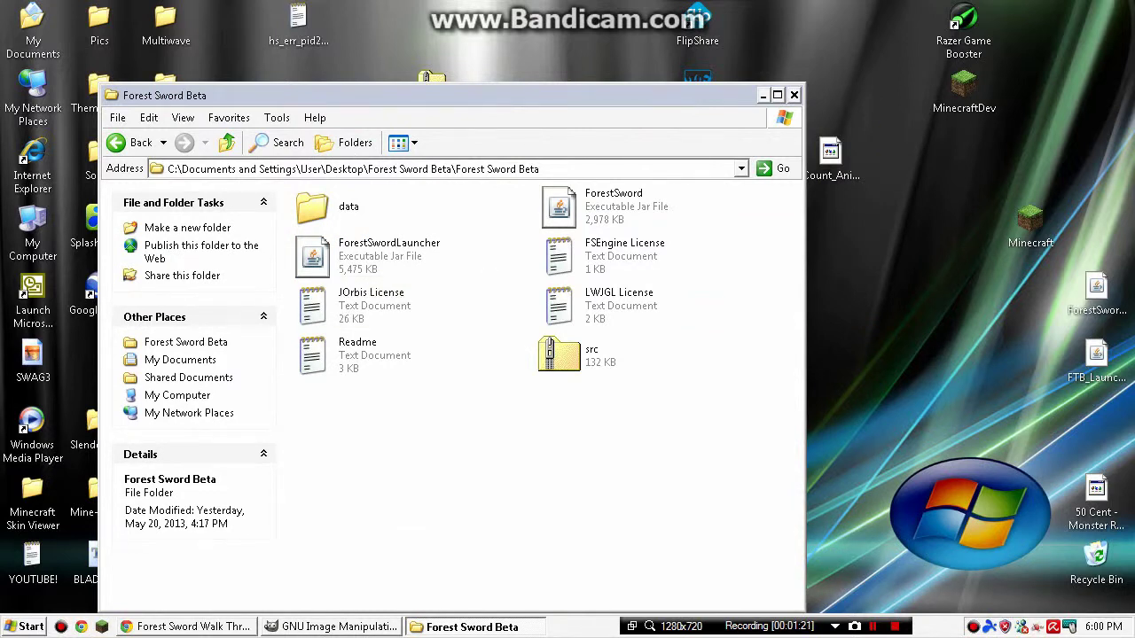
{"action": "double_click", "coordinate": [346, 209]}
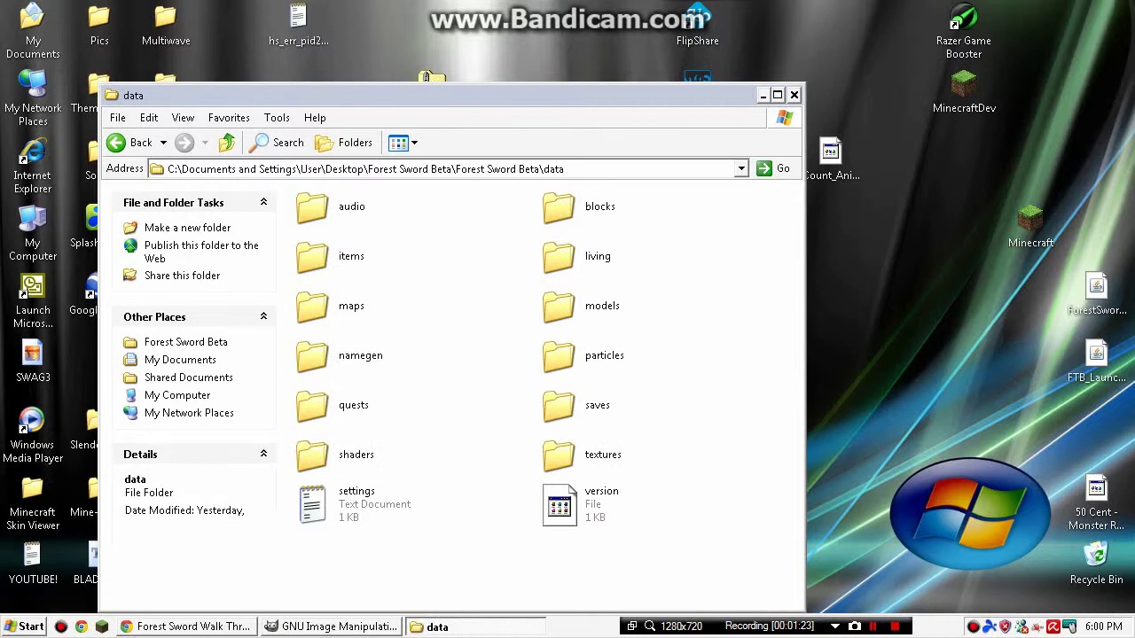
{"action": "double_click", "coordinate": [351, 257]}
{"action": "scroll", "coordinate": [541, 399], "scroll_direction": "down", "scroll_amount": 3}
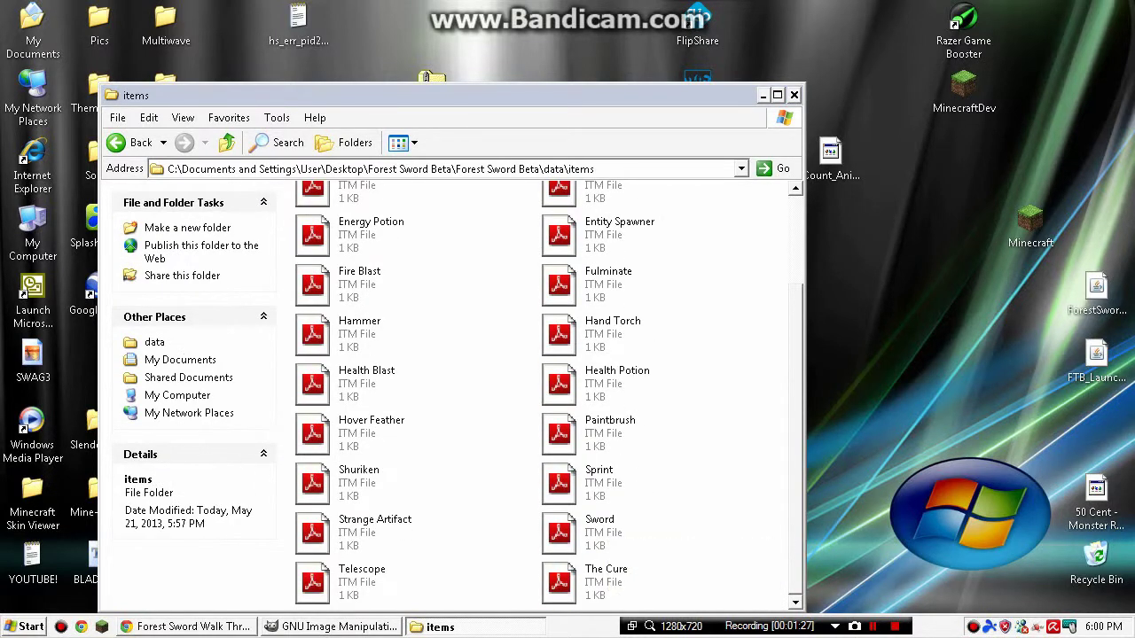
{"action": "scroll", "coordinate": [568, 532], "scroll_direction": "up", "scroll_amount": 3}
{"action": "scroll", "coordinate": [540, 399], "scroll_direction": "down", "scroll_amount": 3}
Duplicate the Sword item file and rename the copy Ninjasword.
{"action": "left_click", "coordinate": [568, 536]}
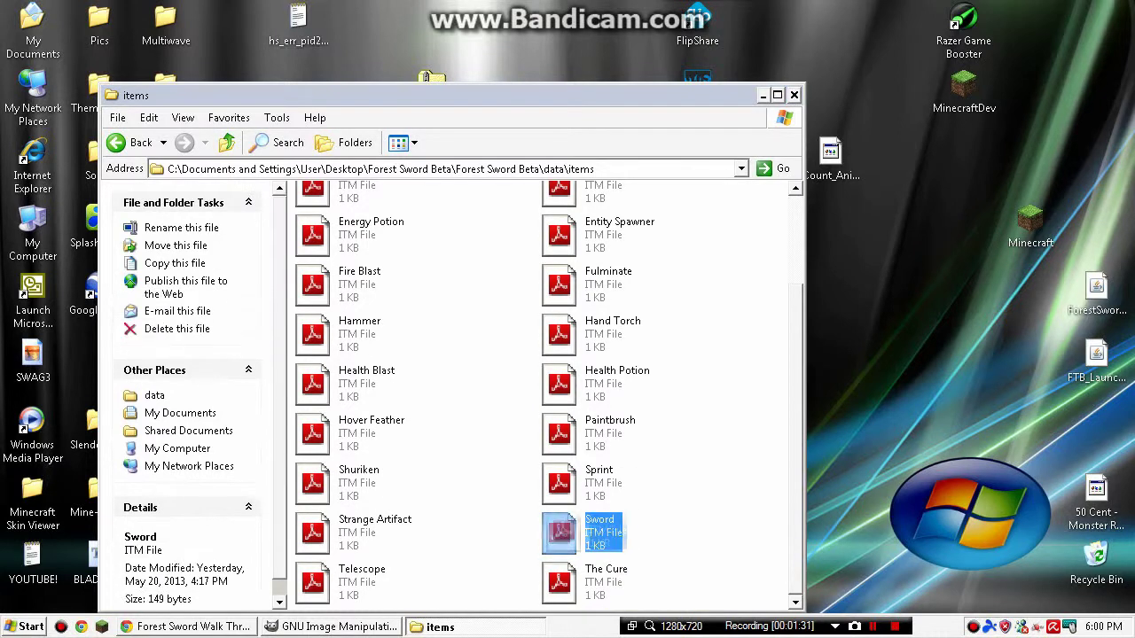
{"action": "left_click_drag", "start_coordinate": [572, 536], "coordinate": [711, 528]}
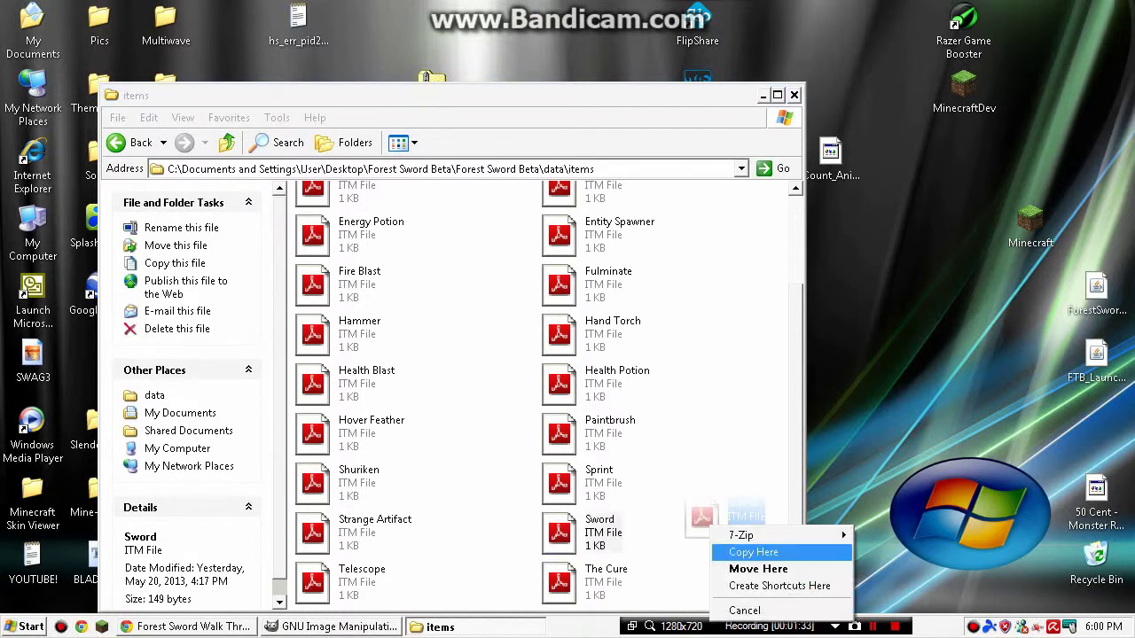
{"action": "left_click", "coordinate": [753, 552]}
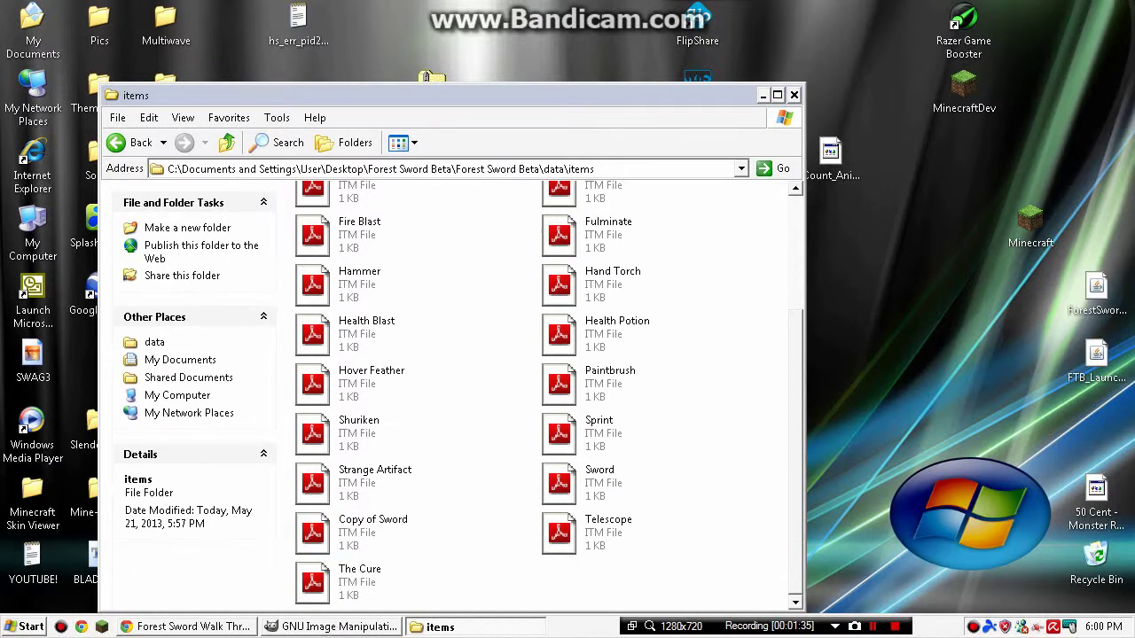
{"action": "right_click", "coordinate": [364, 536]}
{"action": "left_click", "coordinate": [400, 497]}
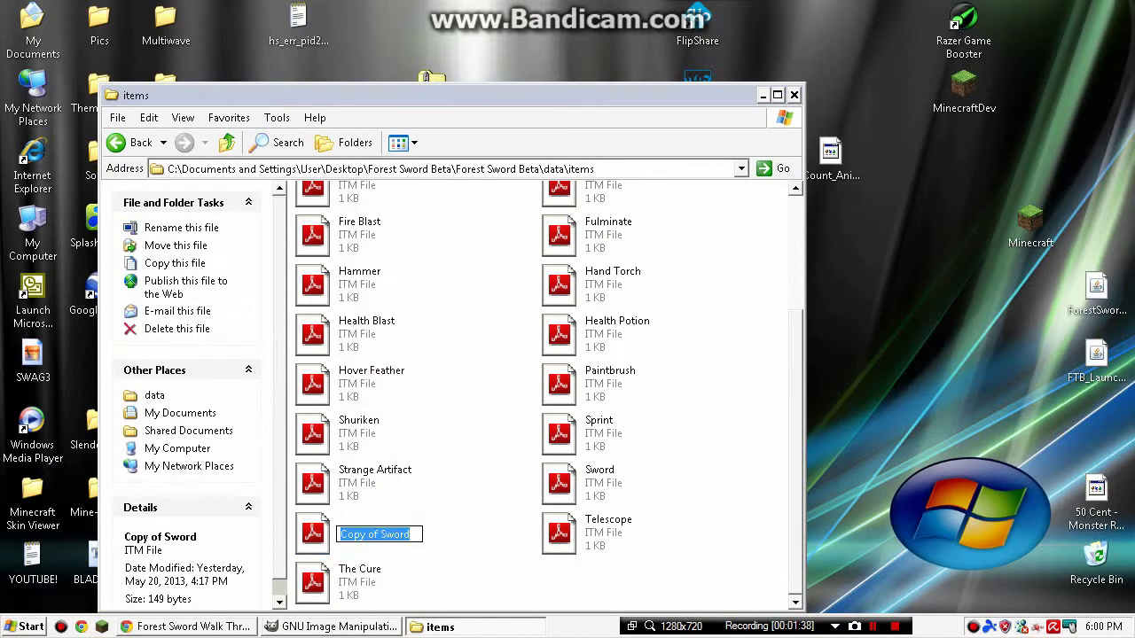
{"action": "type", "text": "Ninj"}
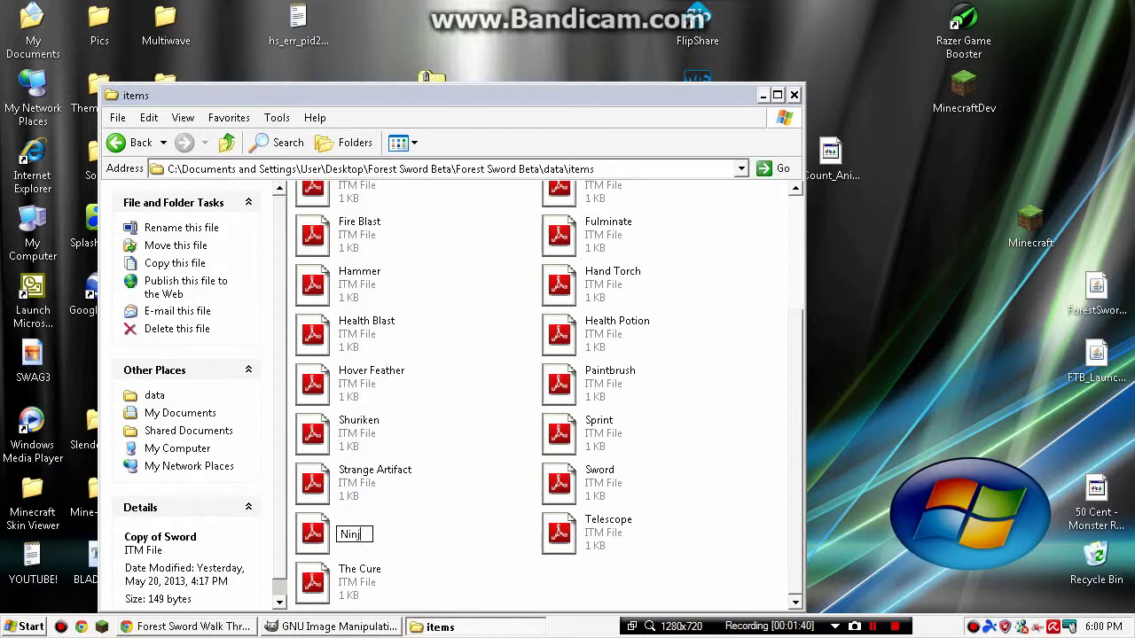
{"action": "type", "text": "aswor"}
{"action": "type", "text": "d"}
{"action": "key", "text": "Return"}
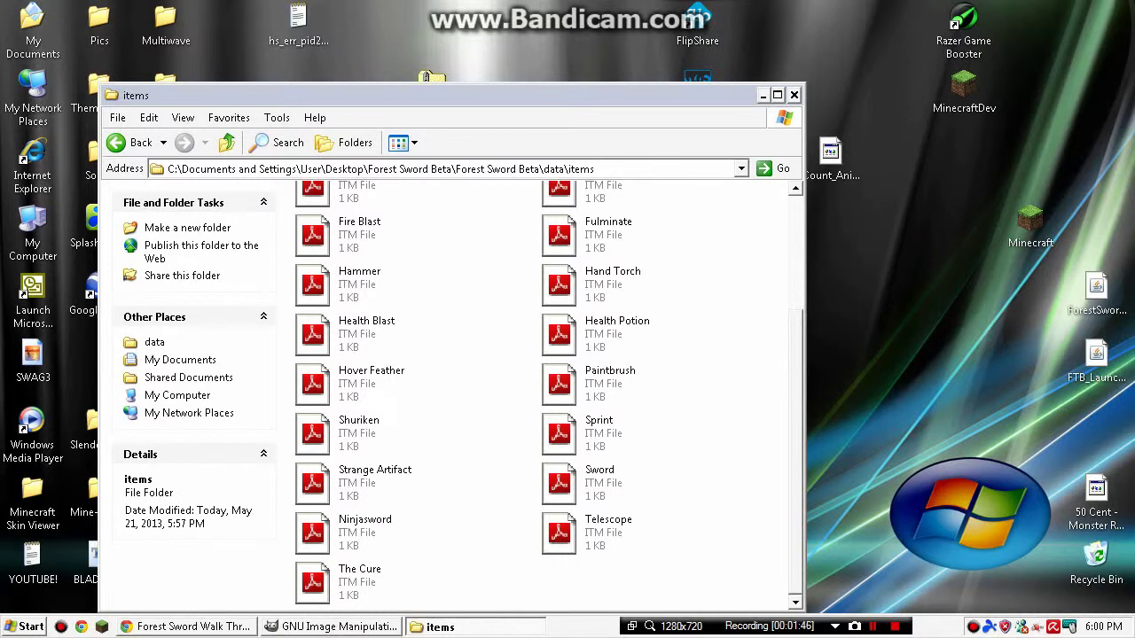
Choose Notepad as the program to open Ninjasword.
{"action": "right_click", "coordinate": [332, 525]}
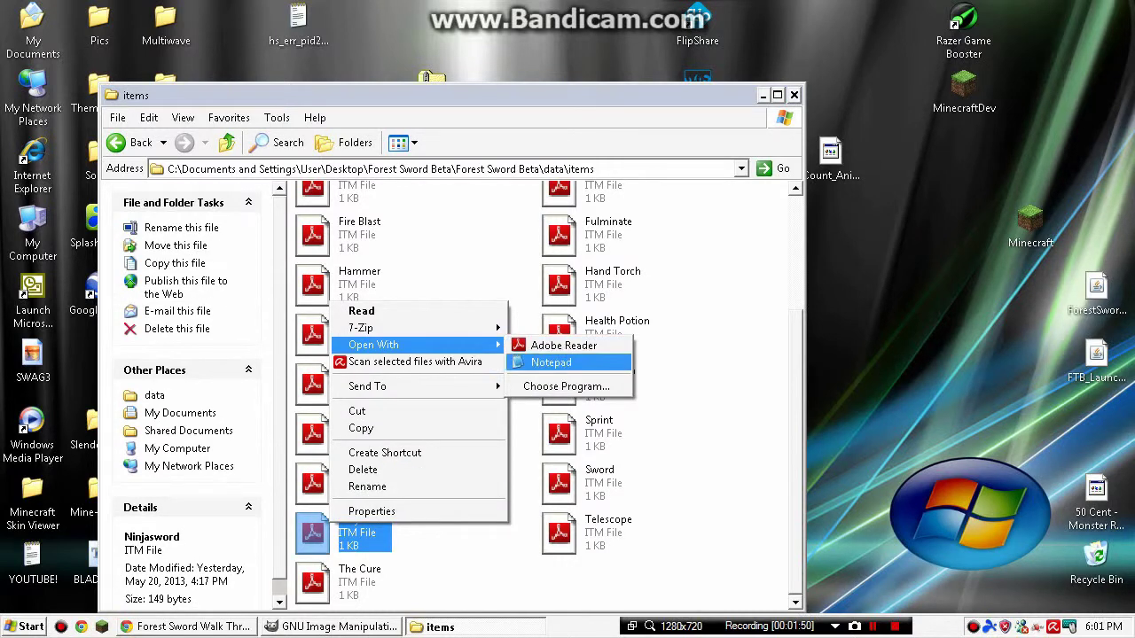
{"action": "left_click", "coordinate": [566, 387]}
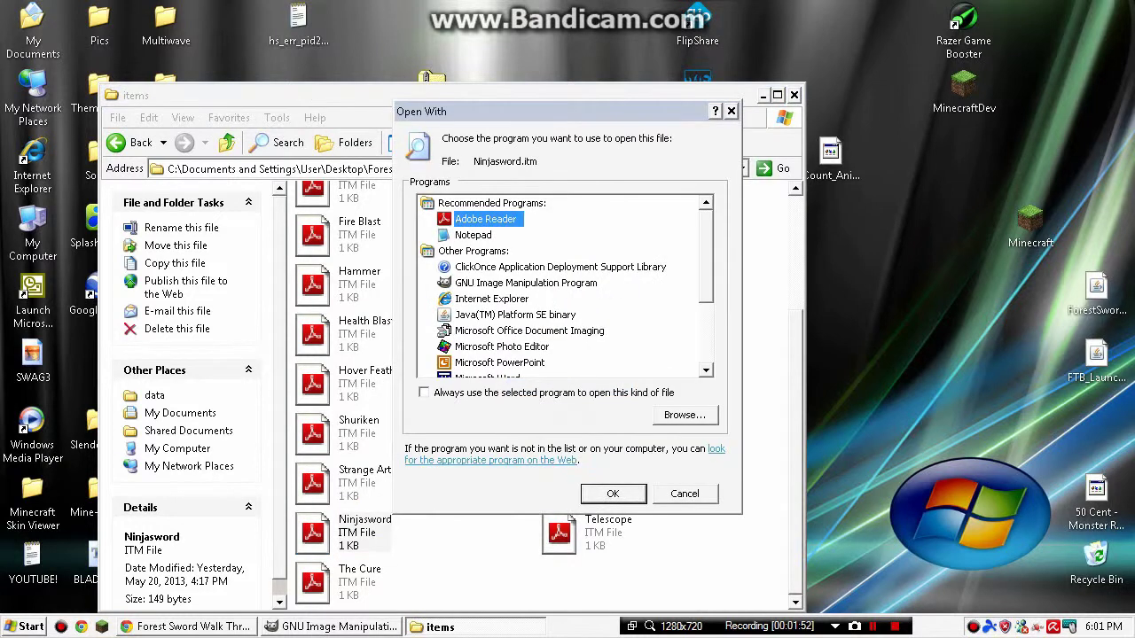
{"action": "left_click", "coordinate": [472, 235]}
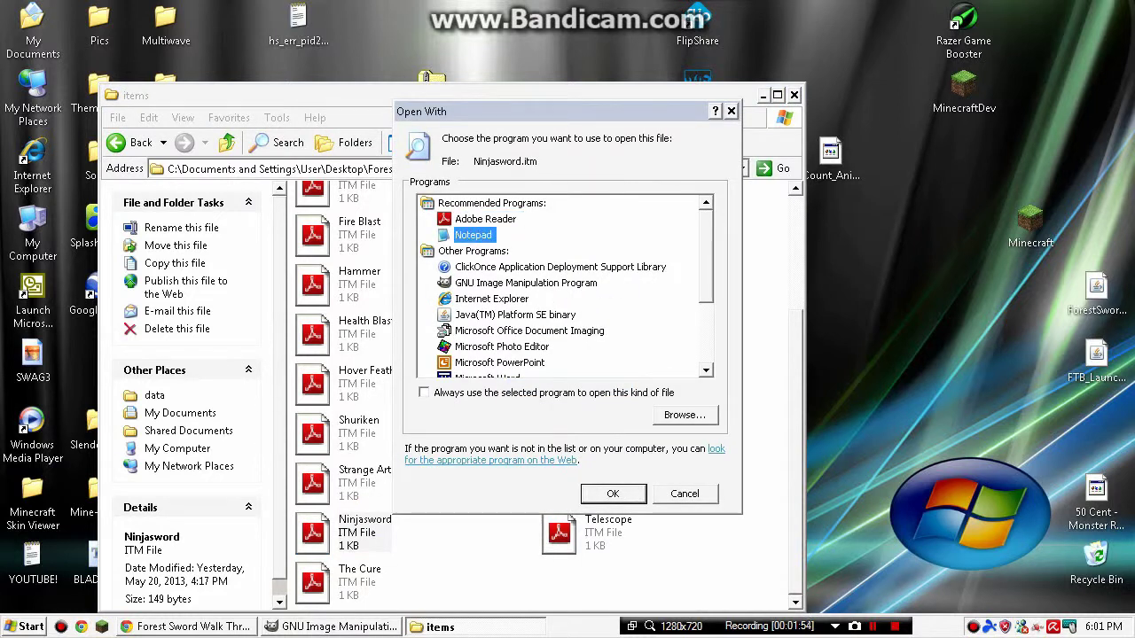
In Ninjasword, change swing from 25 to 15 and targetHealth to -100.
{"action": "left_click", "coordinate": [613, 494]}
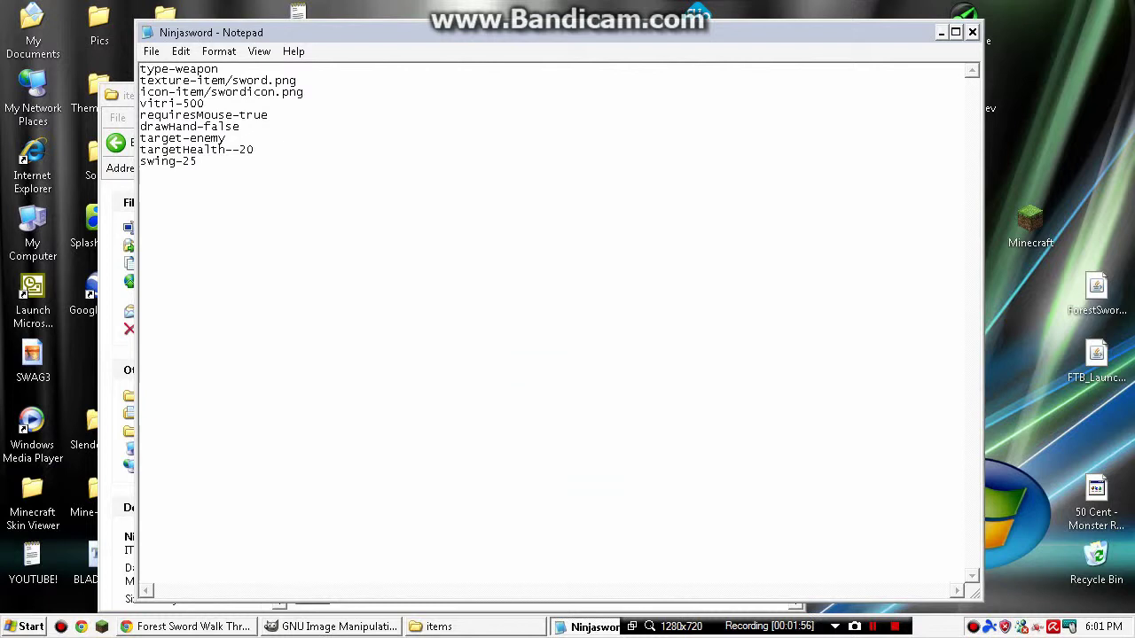
{"action": "key", "text": "BackSpace"}
{"action": "key", "text": "BackSpace"}
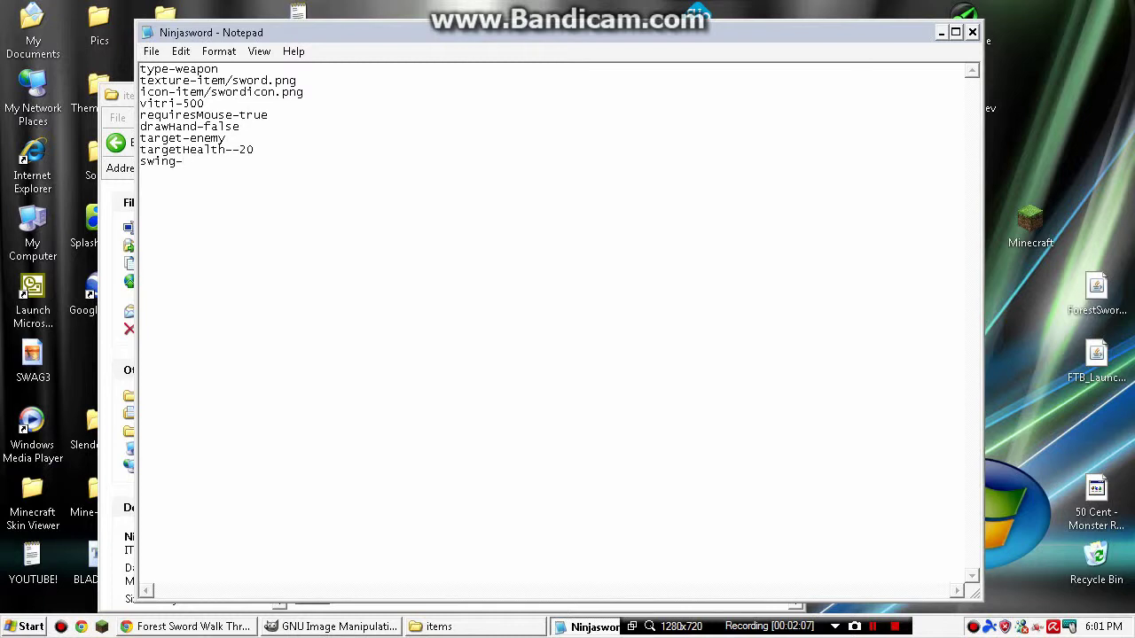
{"action": "type", "text": "1"}
{"action": "key", "text": "Up"}
{"action": "key", "text": "End"}
{"action": "key", "text": "BackSpace"}
{"action": "key", "text": "BackSpace"}
{"action": "type", "text": "100"}
Point the texture paths to Ninjasword.png and Ninjaswordicon.png, then save and close Notepad.
{"action": "key", "text": "Up"}
{"action": "key", "text": "Up"}
{"action": "key", "text": "Up"}
{"action": "key", "text": "End"}
{"action": "type", "text": "Ninj"}
{"action": "type", "text": "a"}
{"action": "type", "text": "NJ"}
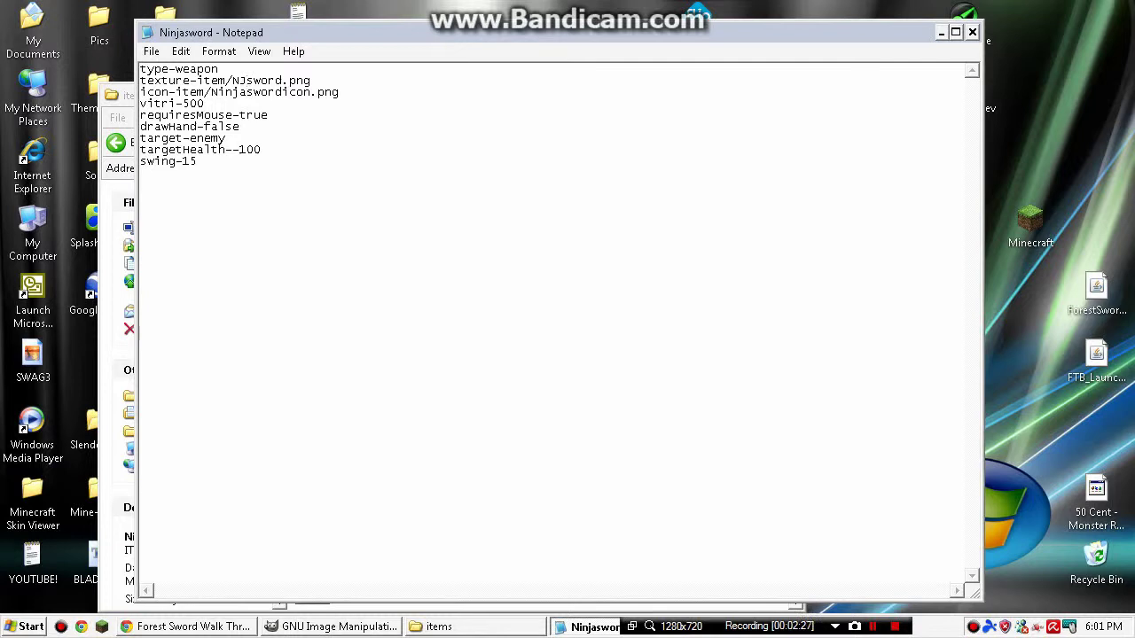
{"action": "key", "text": "BackSpace"}
{"action": "type", "text": "in"}
{"action": "type", "text": "ja"}
{"action": "left_click", "coordinate": [151, 51]}
{"action": "left_click", "coordinate": [168, 104]}
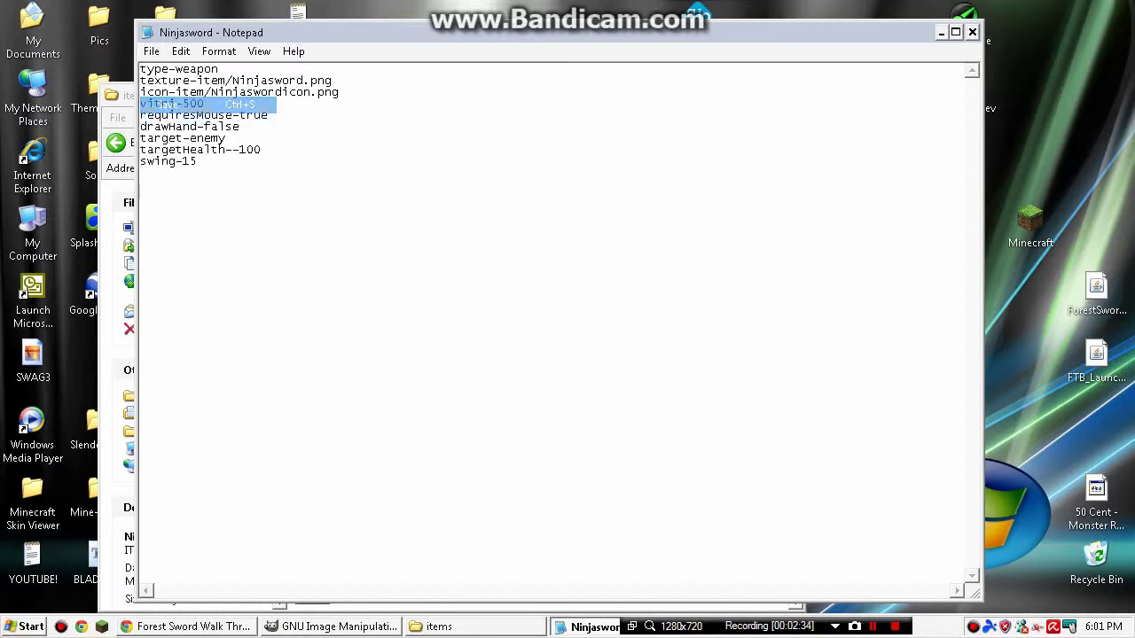
{"action": "key", "text": "alt+F4"}
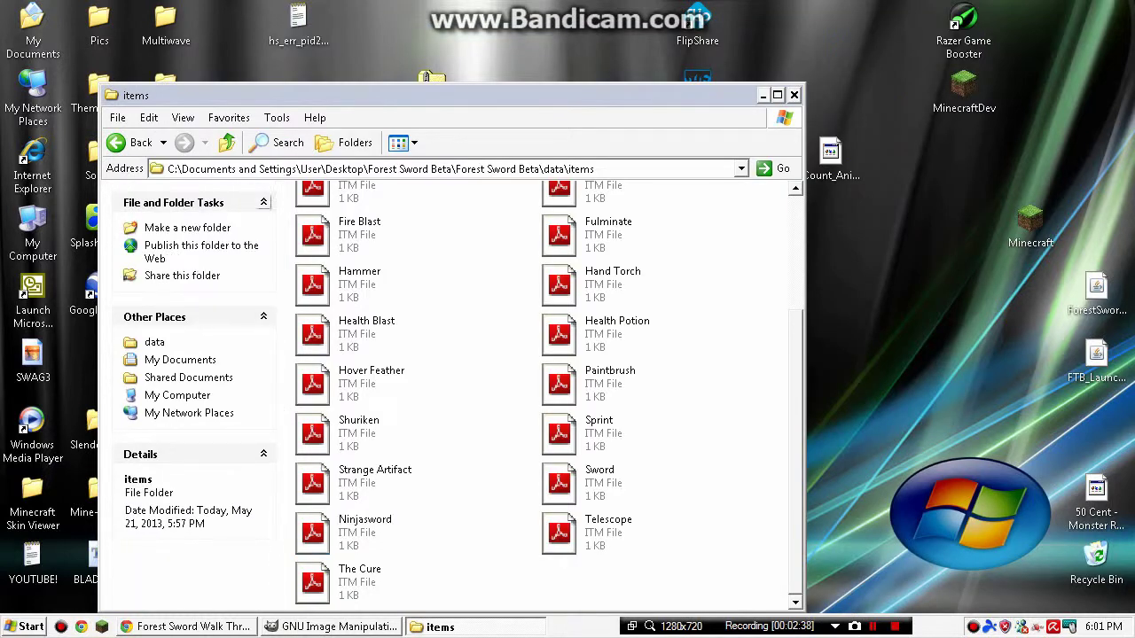
Go to data > textures > item and maximize the folder window.
{"action": "key", "text": "BackSpace"}
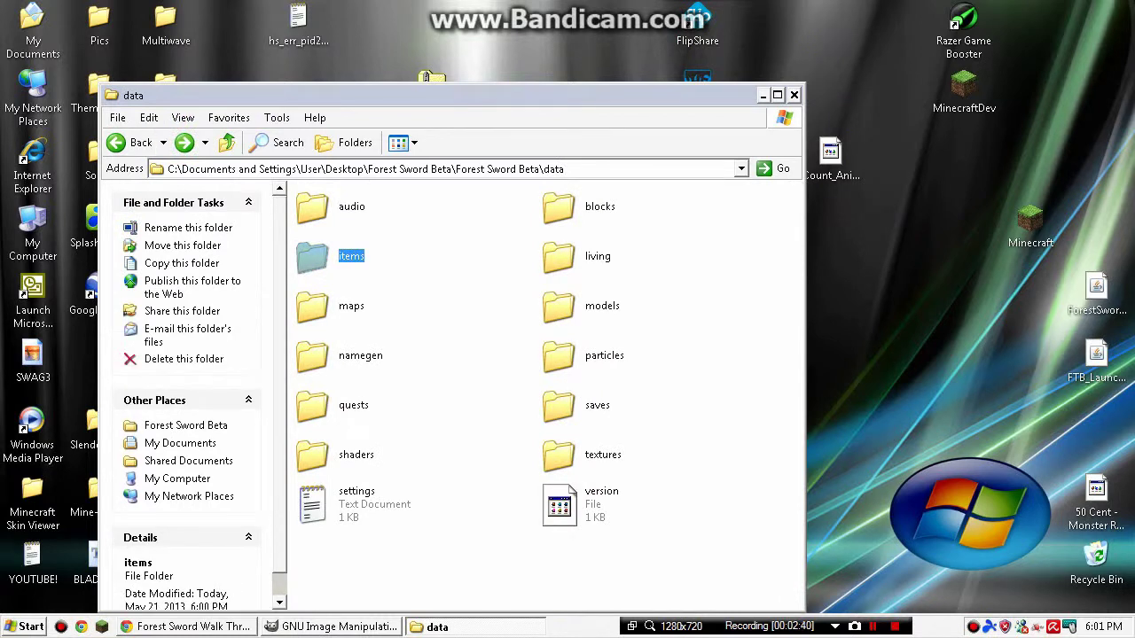
{"action": "key", "text": "t"}
{"action": "key", "text": "Return"}
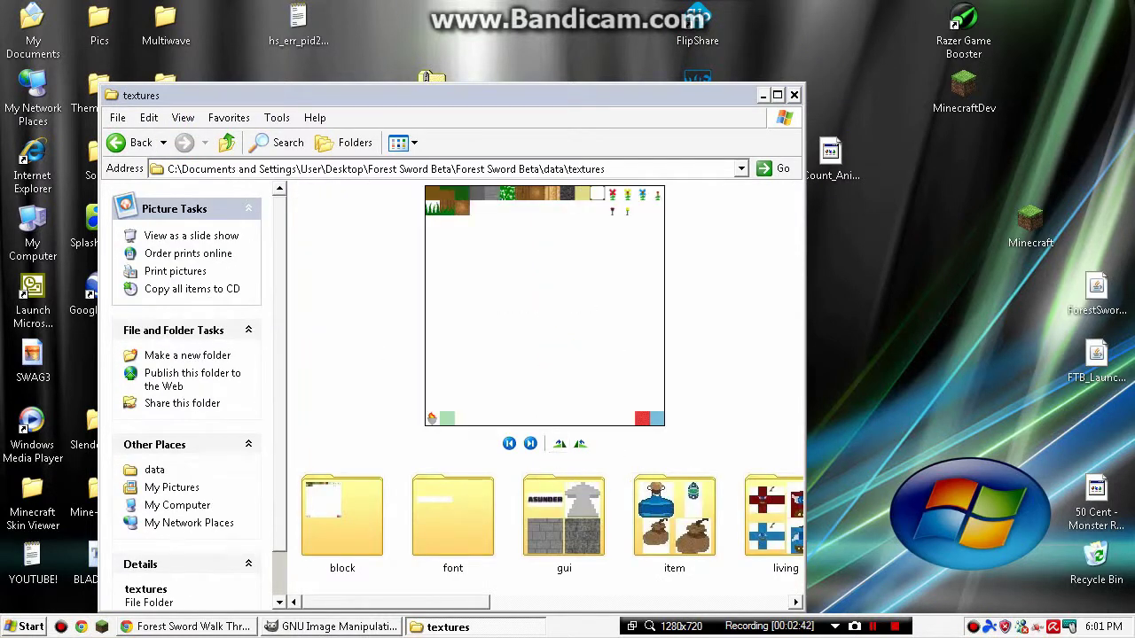
{"action": "key", "text": "i"}
{"action": "key", "text": "Return"}
{"action": "scroll", "coordinate": [541, 391], "scroll_direction": "down", "scroll_amount": 10}
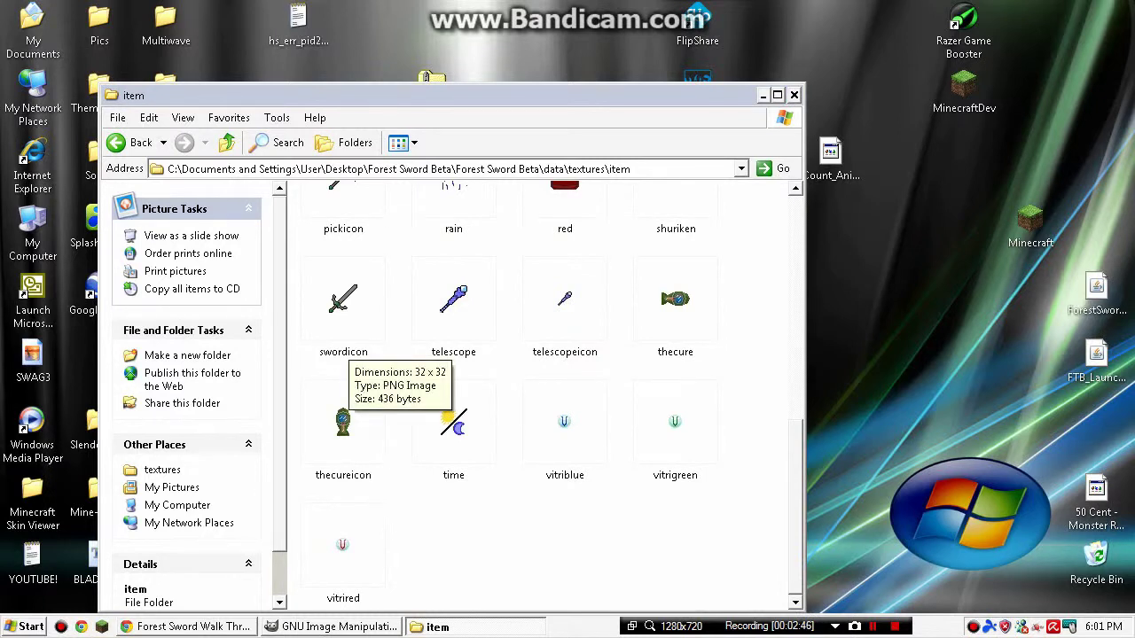
{"action": "scroll", "coordinate": [350, 351], "scroll_direction": "up", "scroll_amount": 3}
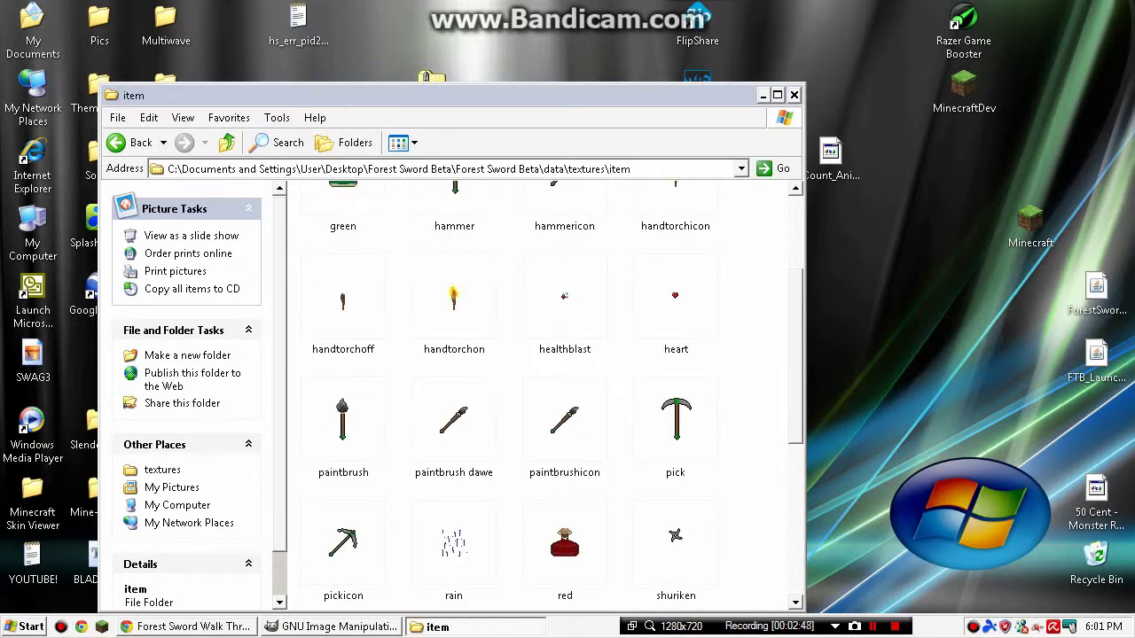
{"action": "double_click", "coordinate": [425, 95]}
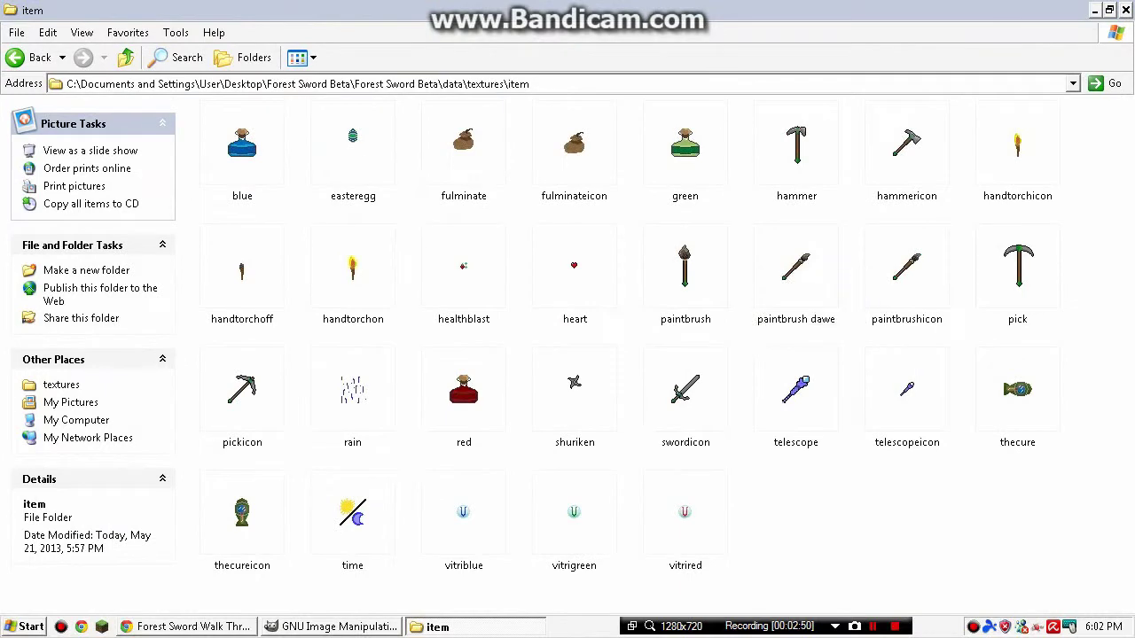
Copy the swordicon texture into the same folder as Copy of swordicon.
{"action": "left_click_drag", "start_coordinate": [685, 390], "coordinate": [807, 510]}
{"action": "left_click", "coordinate": [833, 540]}
{"action": "left_click", "coordinate": [802, 514]}
{"action": "right_click", "coordinate": [784, 520]}
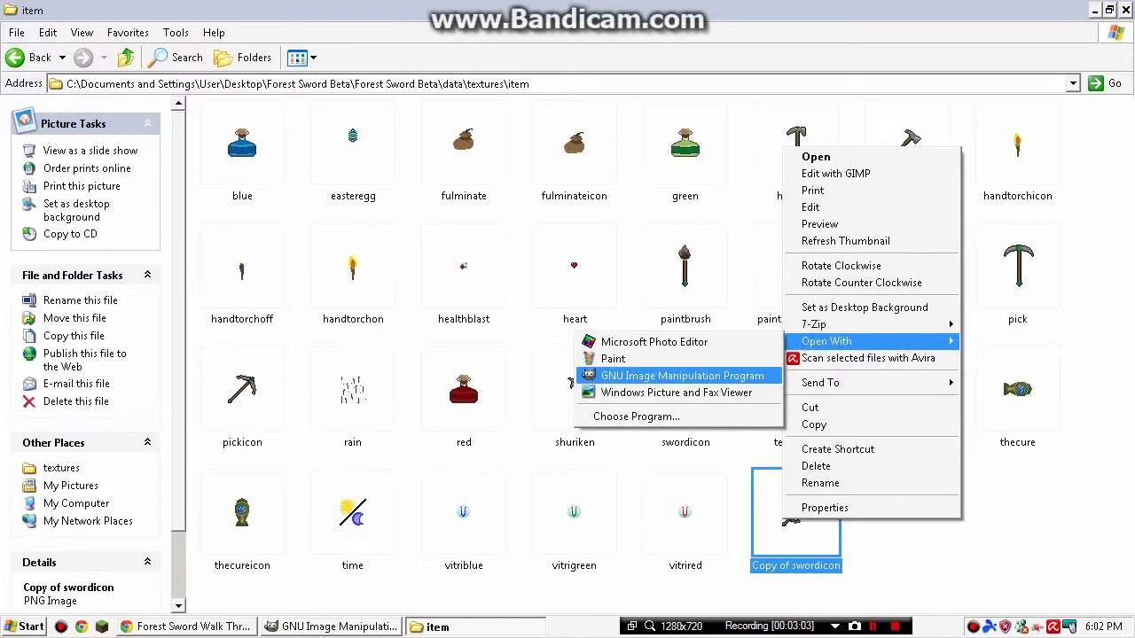
Open Copy of swordicon in GIMP and zoom to 16:1 (1600%).
{"action": "left_click", "coordinate": [674, 375]}
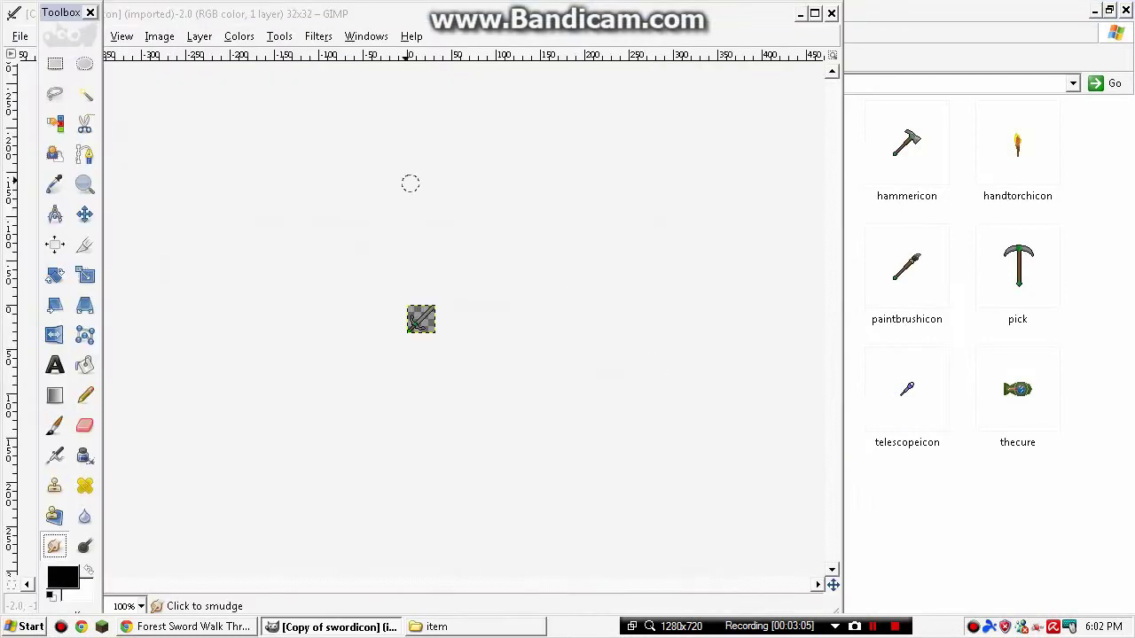
{"action": "left_click", "coordinate": [121, 36]}
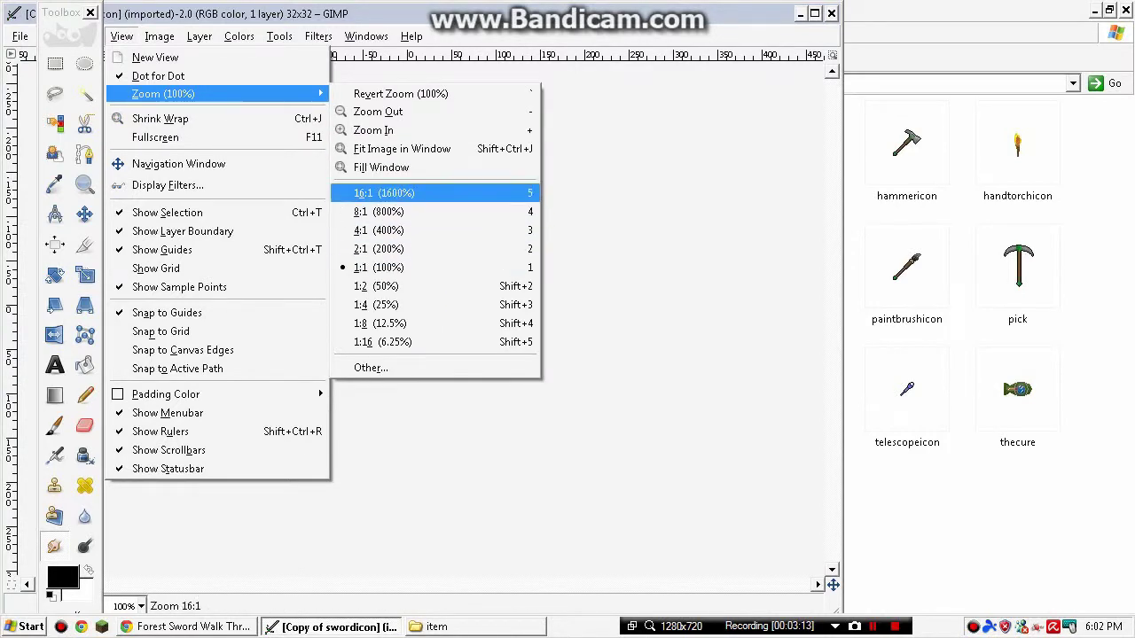
{"action": "left_click", "coordinate": [384, 193]}
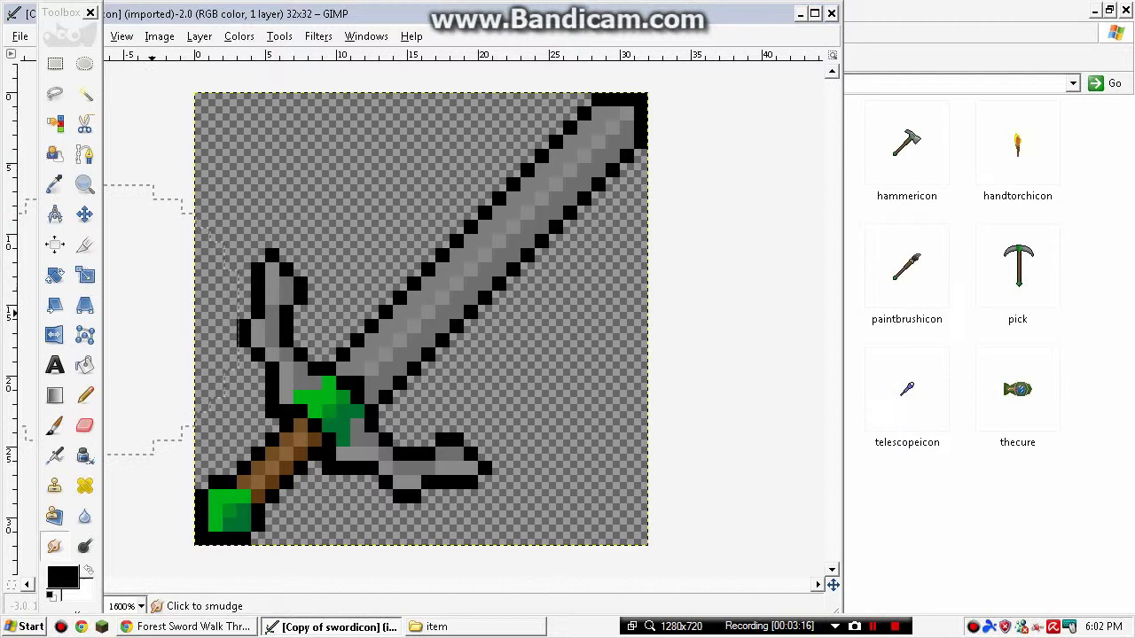
Browse GIMP's Layer, Tools and Filters menus, then minimize GIMP.
{"action": "left_click", "coordinate": [199, 36]}
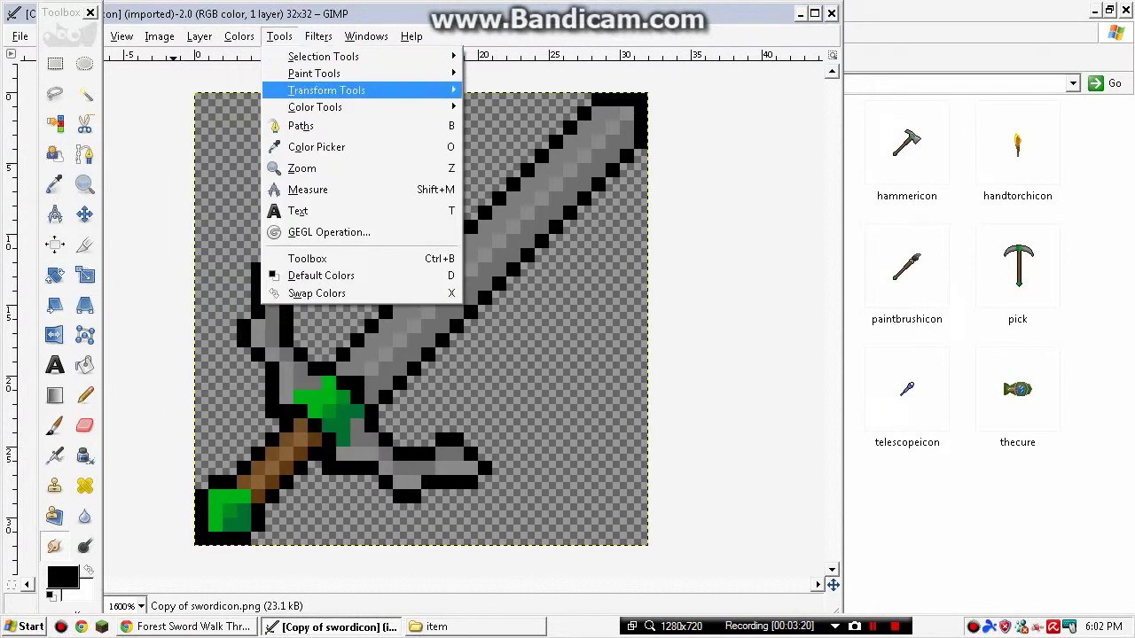
{"action": "left_click", "coordinate": [497, 121]}
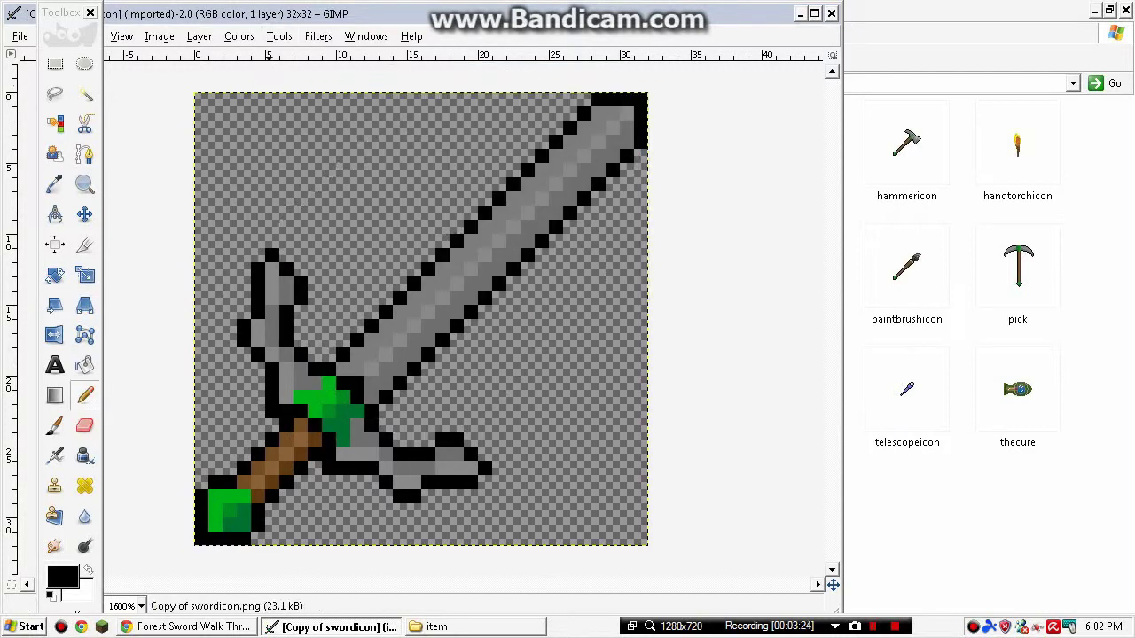
{"action": "left_click", "coordinate": [318, 37]}
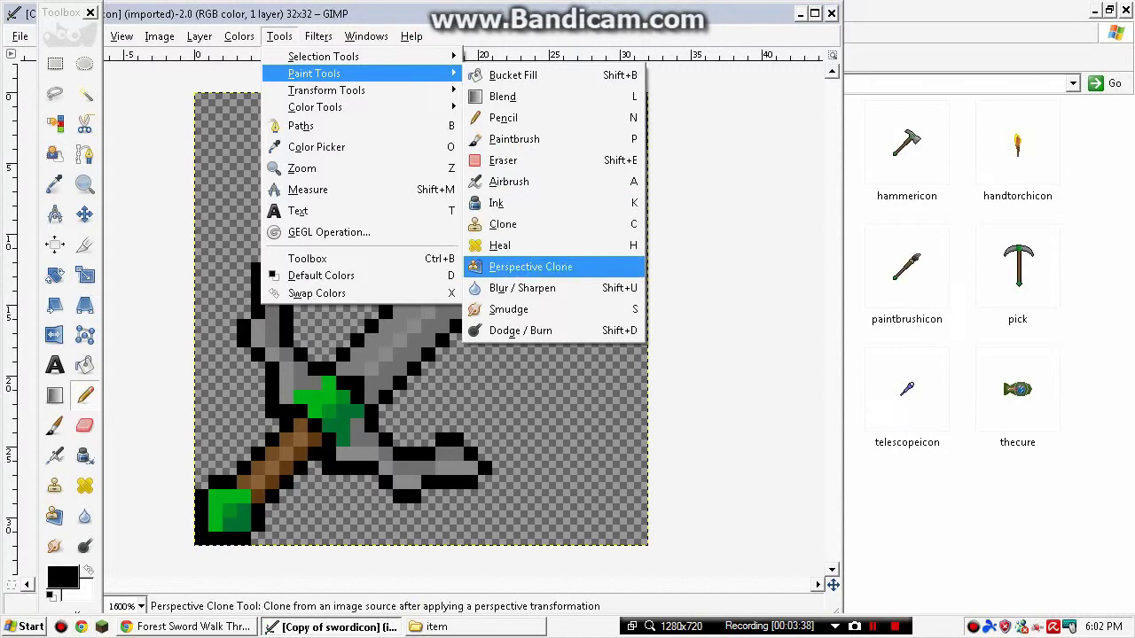
{"action": "key", "text": "Escape"}
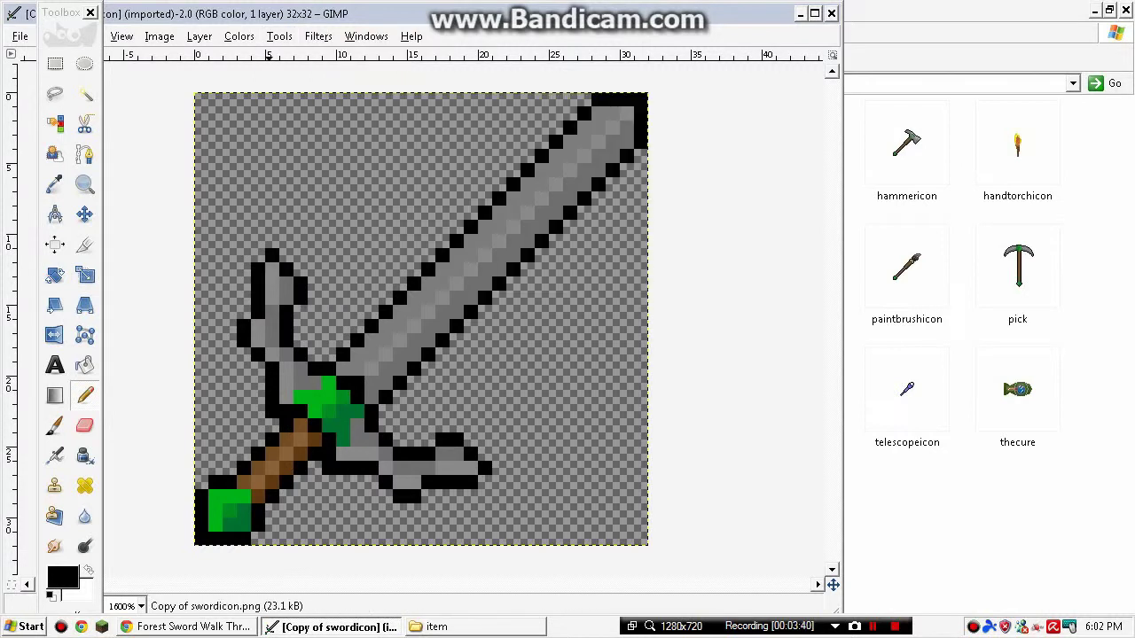
{"action": "left_click", "coordinate": [800, 14]}
{"action": "right_click", "coordinate": [782, 515]}
{"action": "mouse_move", "coordinate": [826, 333]}
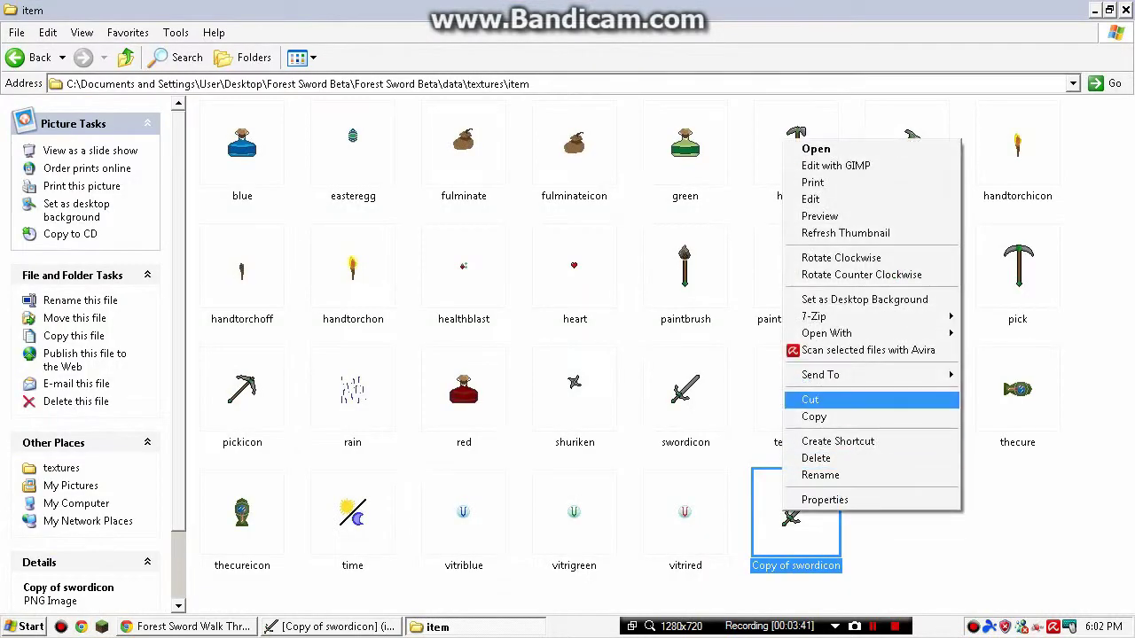
{"action": "left_click", "coordinate": [621, 350]}
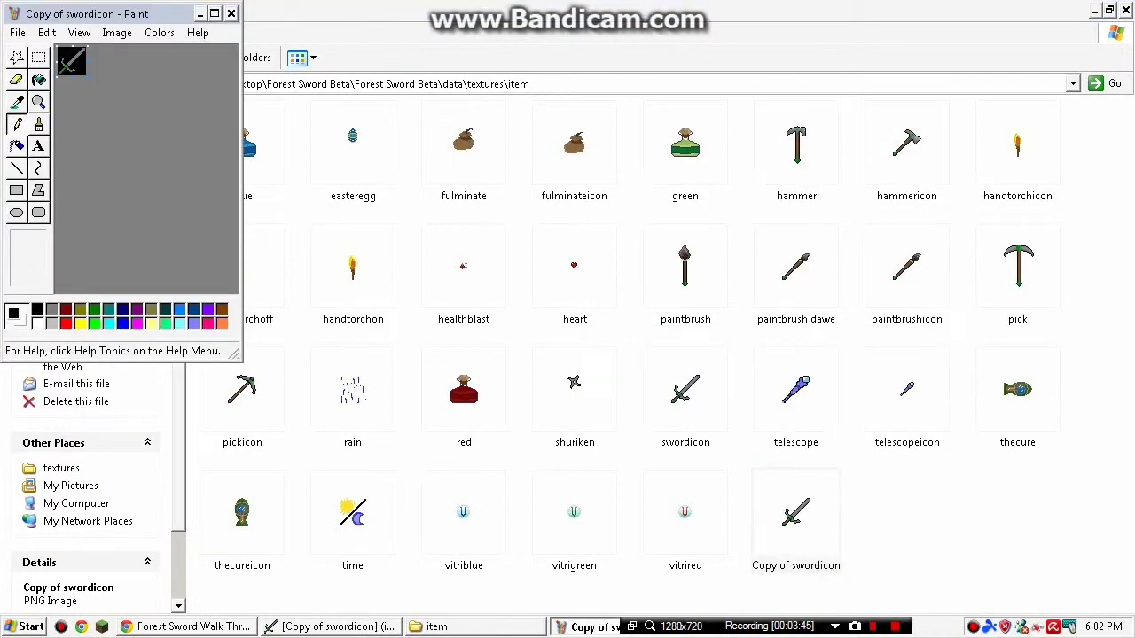
{"action": "left_click", "coordinate": [214, 13]}
{"action": "left_click", "coordinate": [76, 29]}
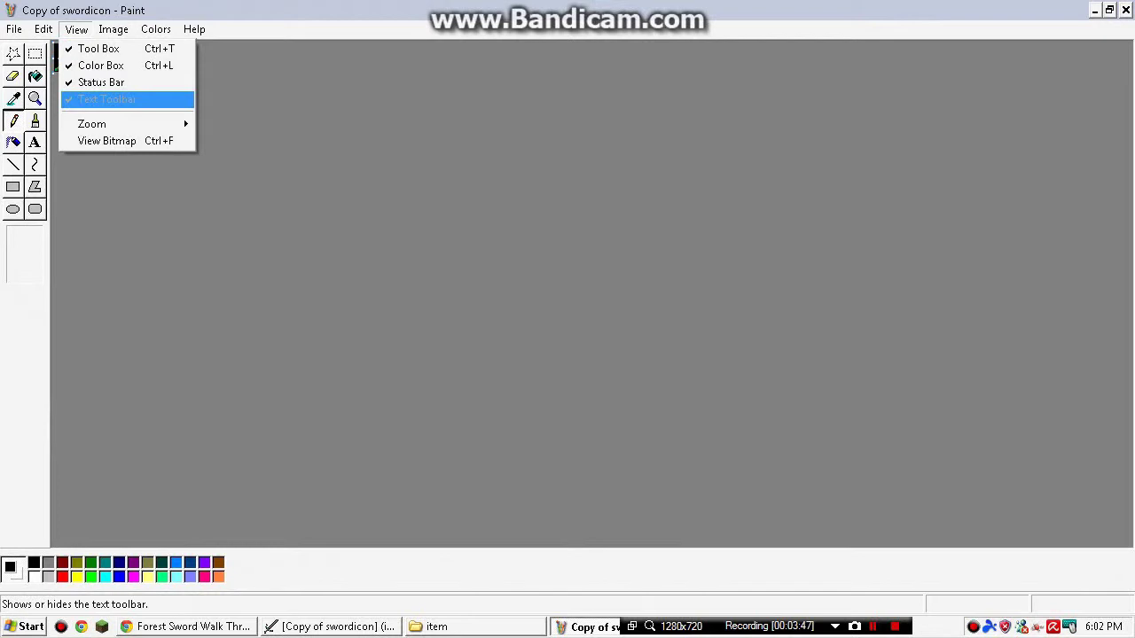
{"action": "left_click", "coordinate": [234, 158]}
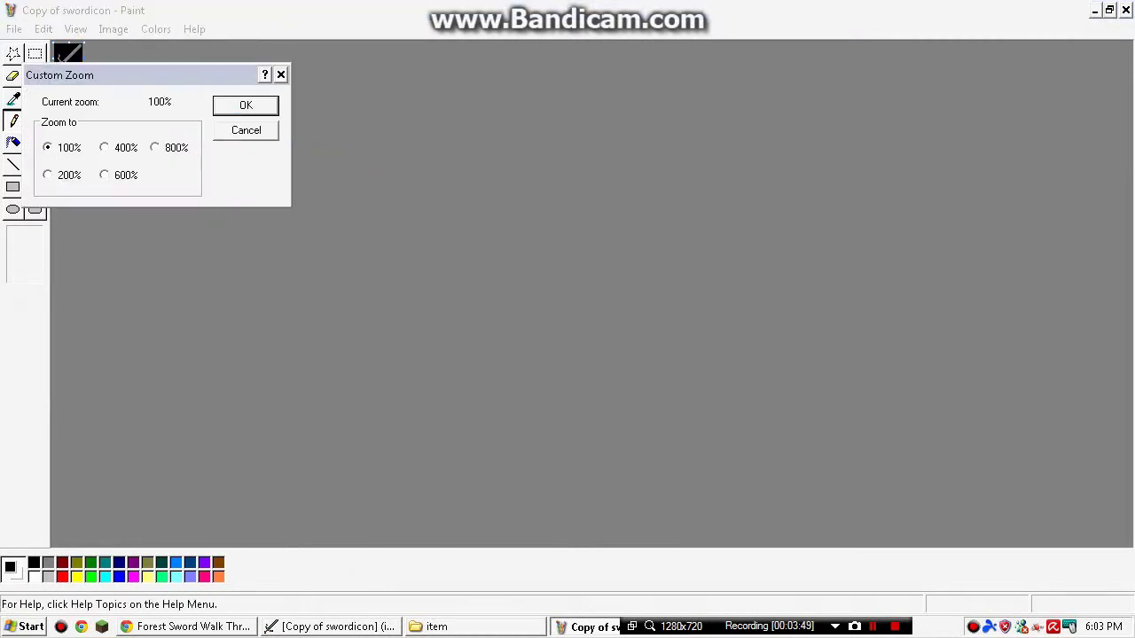
{"action": "key", "text": "Return"}
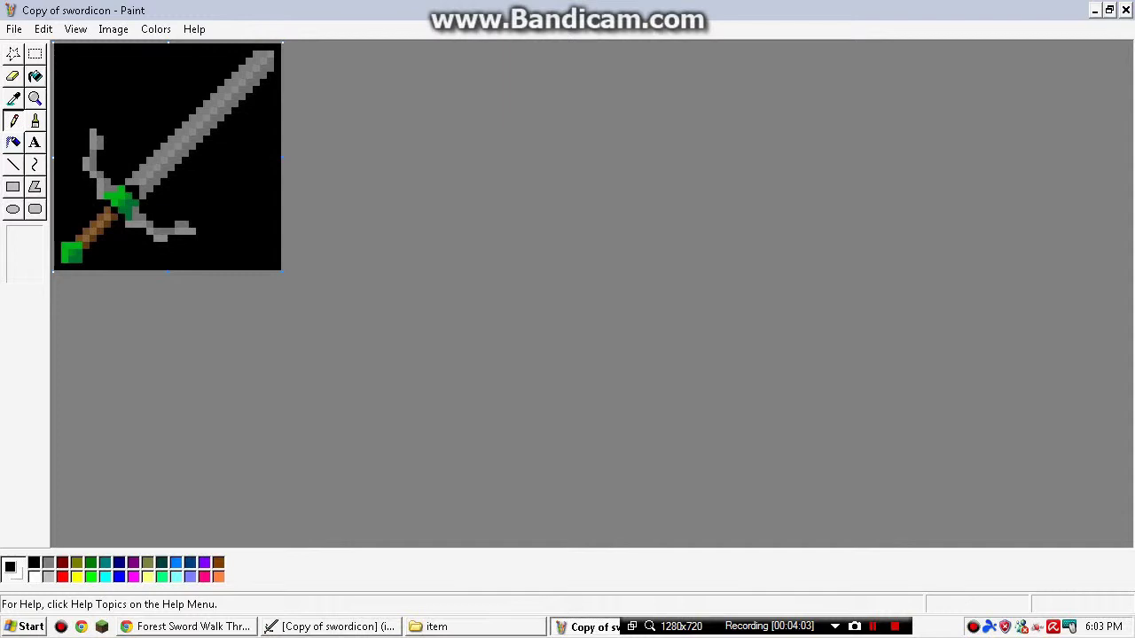
Close Paint, return to the item folder and rename Copy of swordicon to Ninjasword.
{"action": "left_click", "coordinate": [1125, 10]}
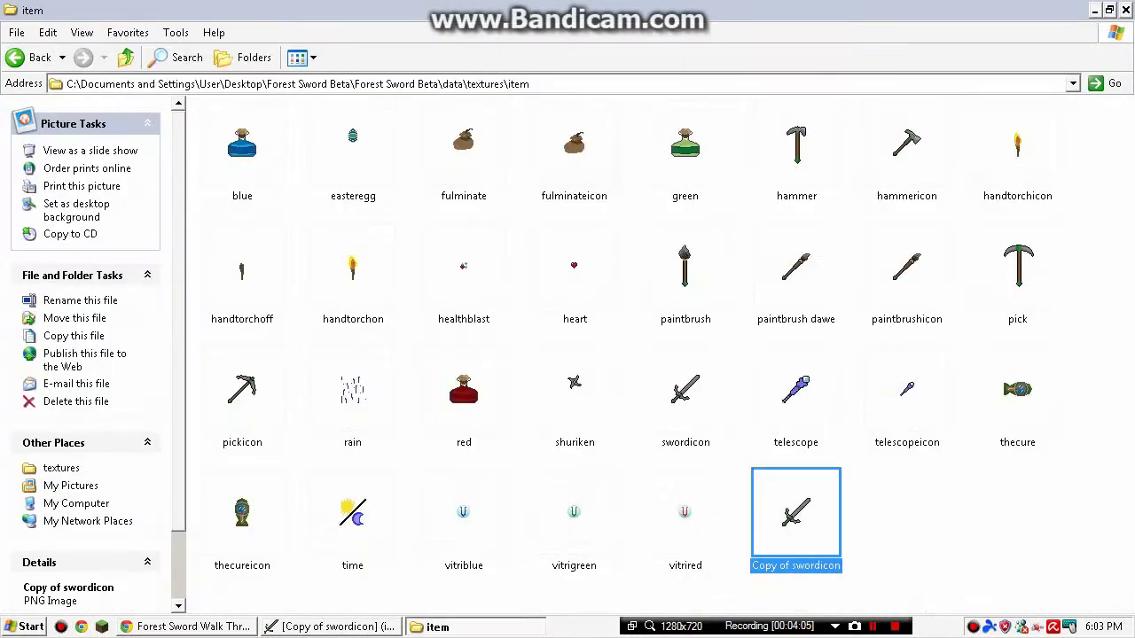
{"action": "left_click", "coordinate": [338, 627]}
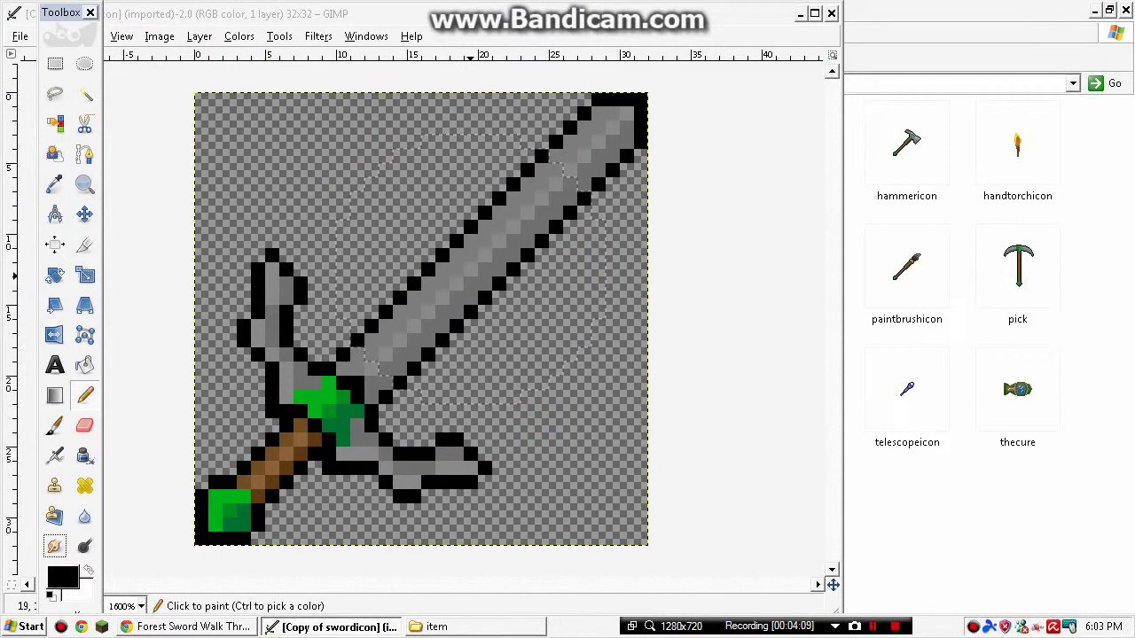
{"action": "left_click", "coordinate": [437, 627]}
{"action": "right_click", "coordinate": [808, 511]}
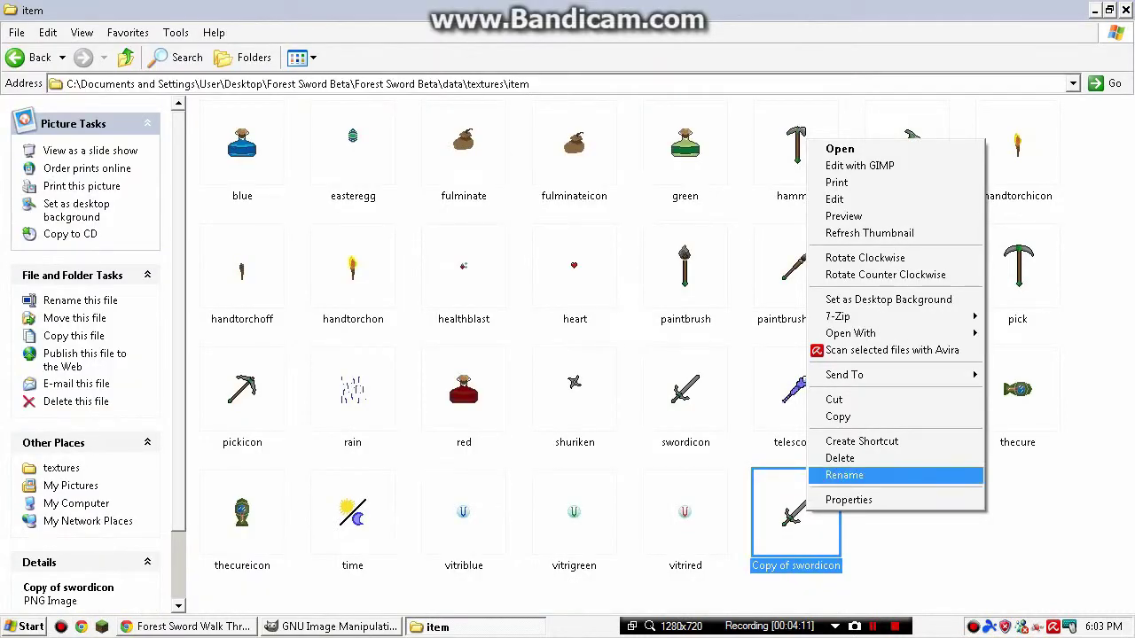
{"action": "left_click", "coordinate": [844, 475]}
{"action": "type", "text": "N"}
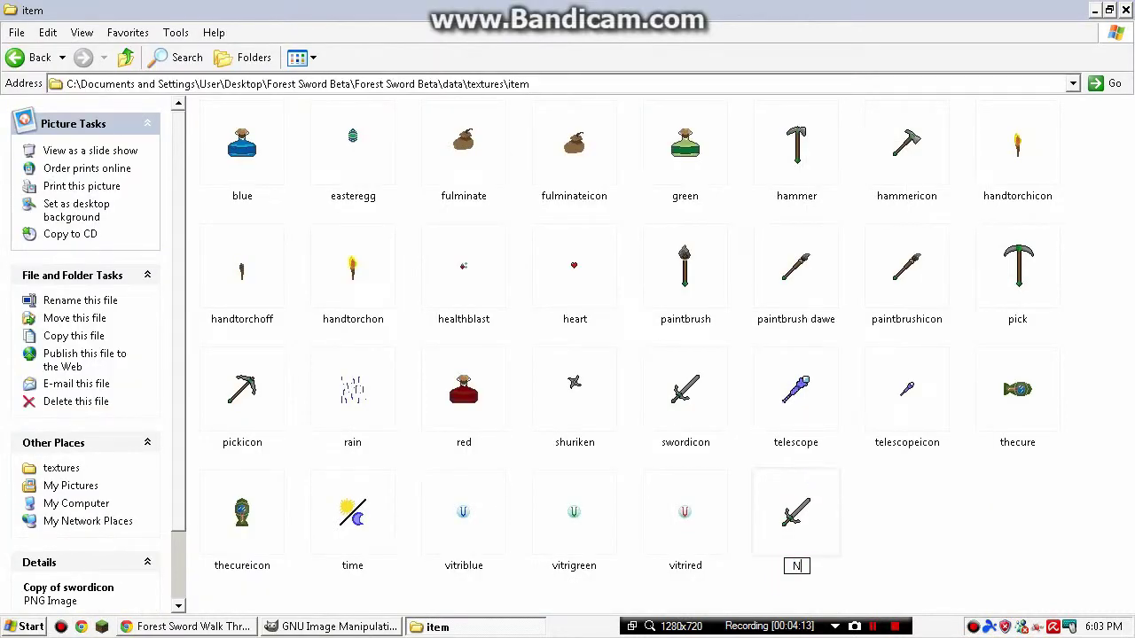
{"action": "type", "text": "injas"}
{"action": "type", "text": "wo"}
{"action": "type", "text": "rd"}
{"action": "left_click", "coordinate": [887, 532]}
{"action": "left_click", "coordinate": [776, 501]}
{"action": "right_click", "coordinate": [776, 501]}
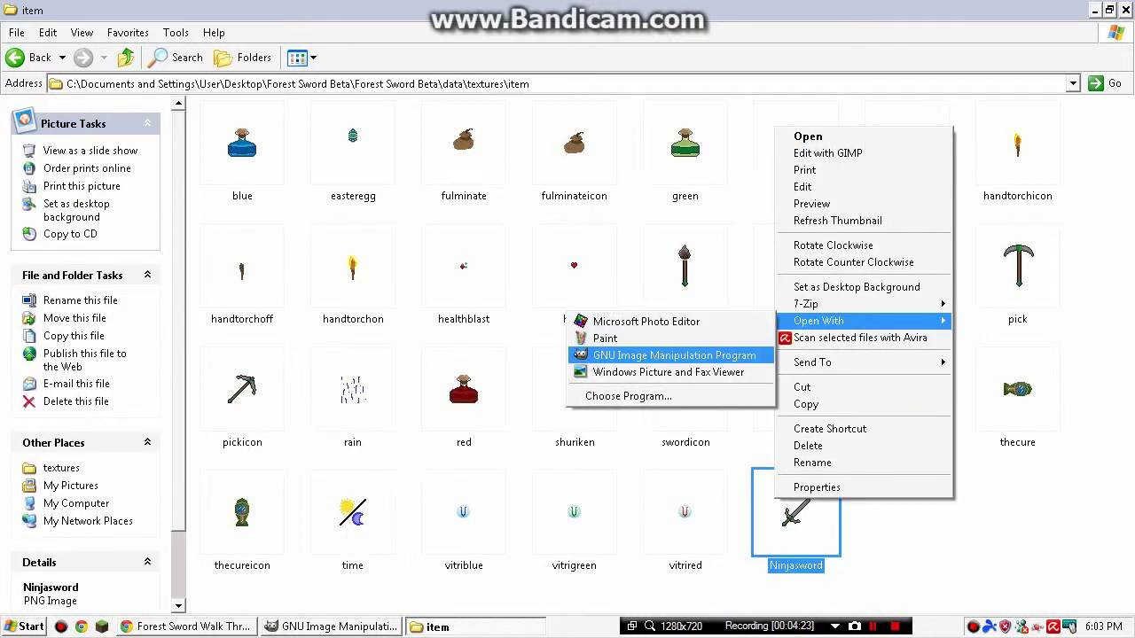
Open Ninjasword in GIMP as a 32x32 image and dismiss its View menu.
{"action": "left_click", "coordinate": [674, 355]}
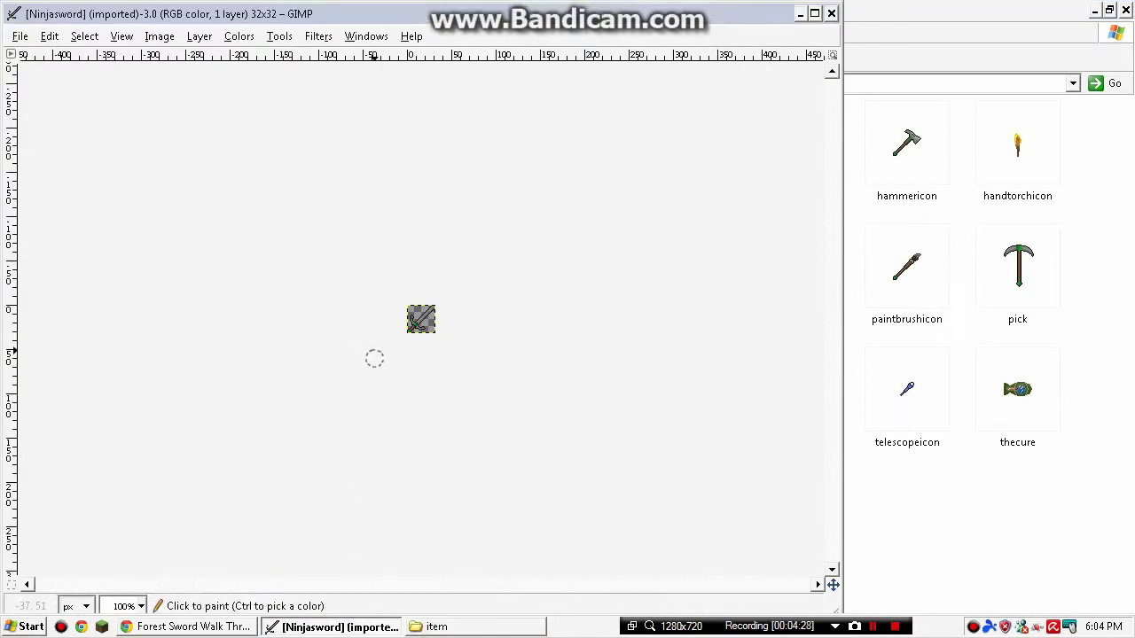
{"action": "left_click", "coordinate": [121, 36]}
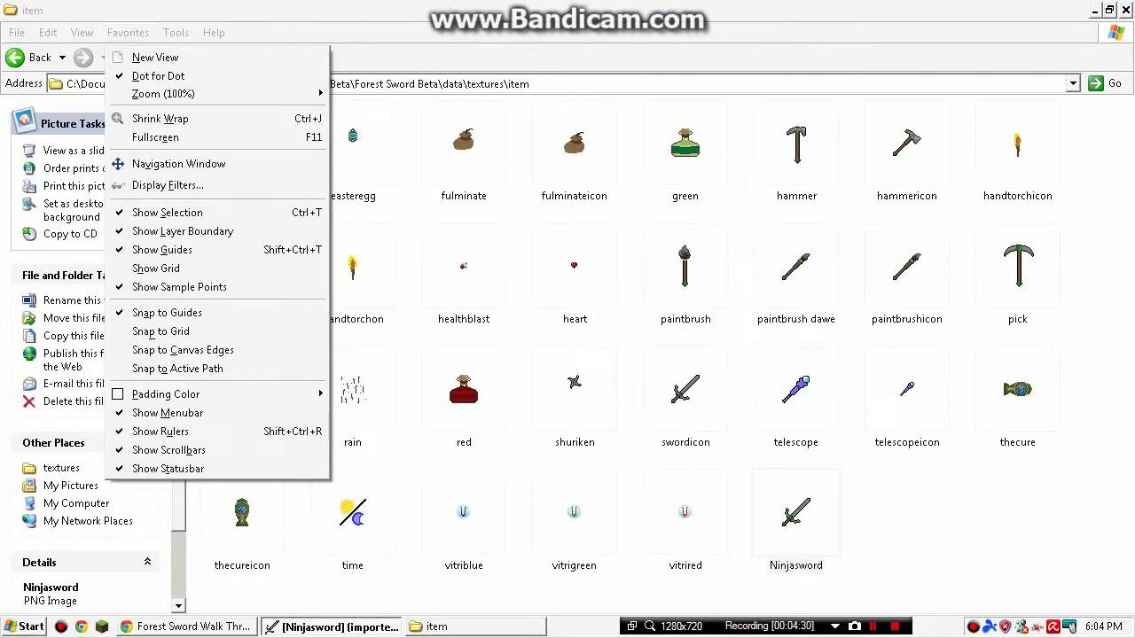
{"action": "key", "text": "Escape"}
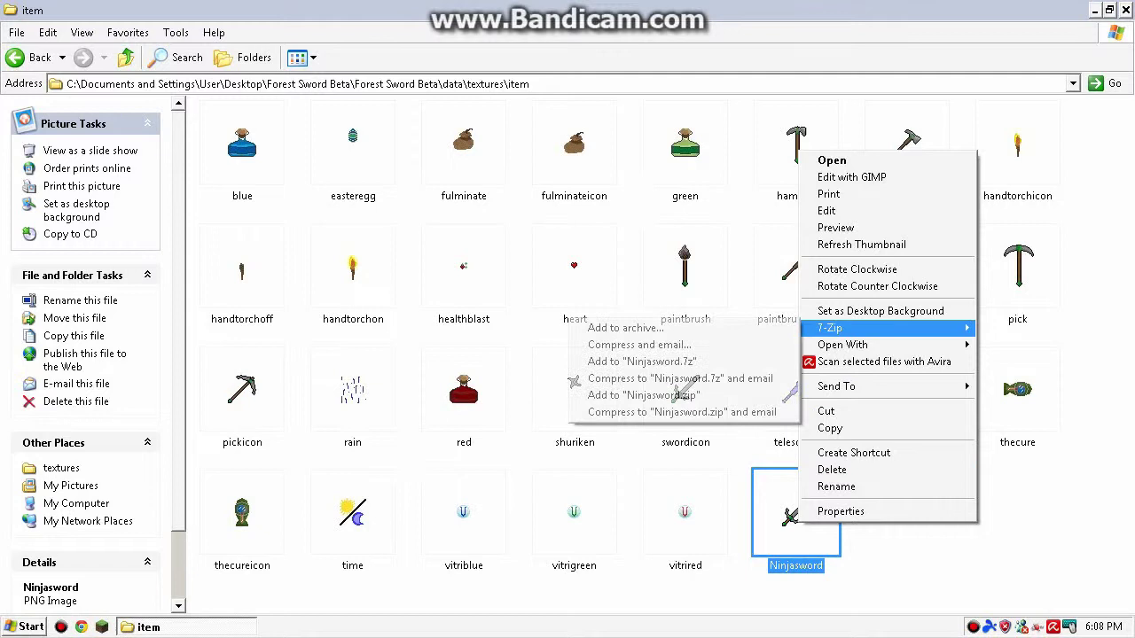
{"action": "mouse_move", "coordinate": [843, 345]}
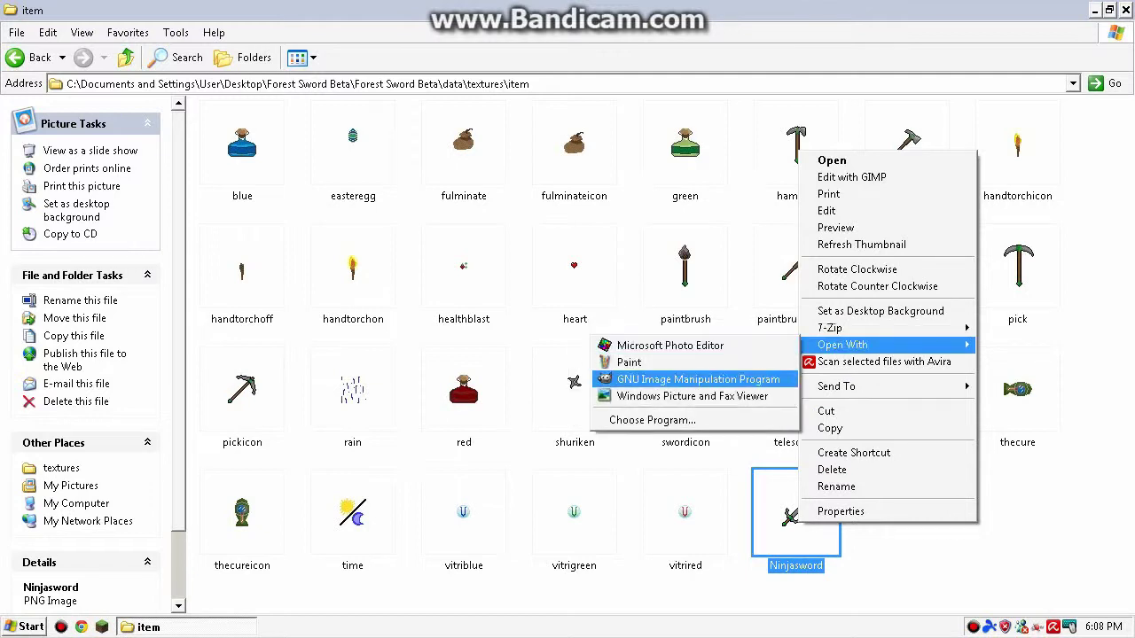
Open Ninjasword in Paint and magnify it to 800%.
{"action": "left_click", "coordinate": [630, 362]}
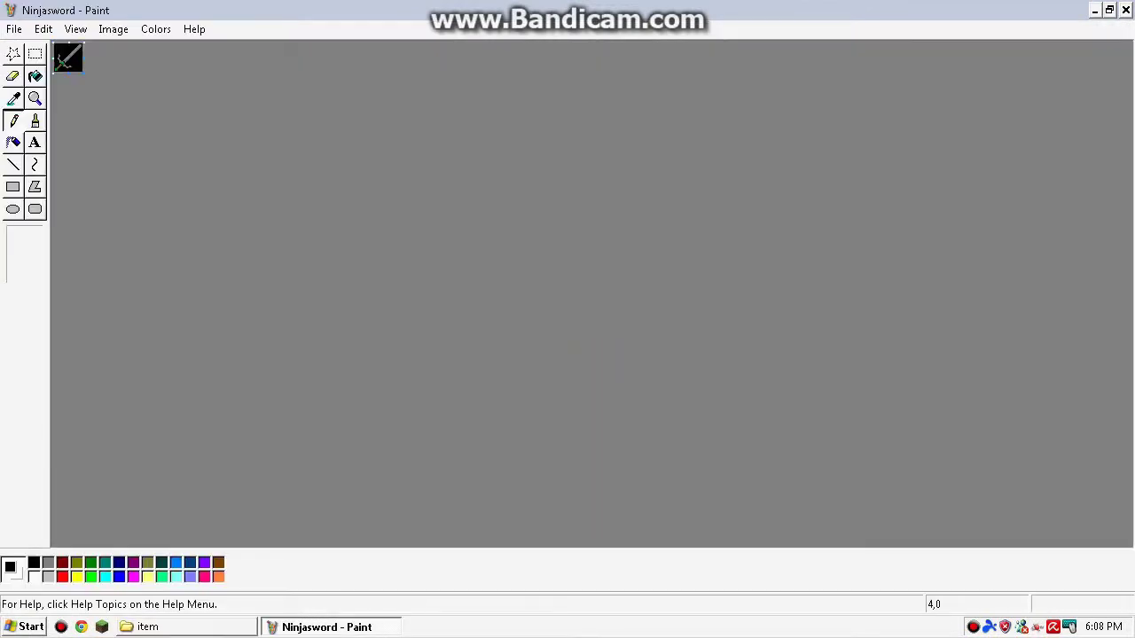
{"action": "left_click", "coordinate": [75, 29]}
{"action": "key", "text": "Return"}
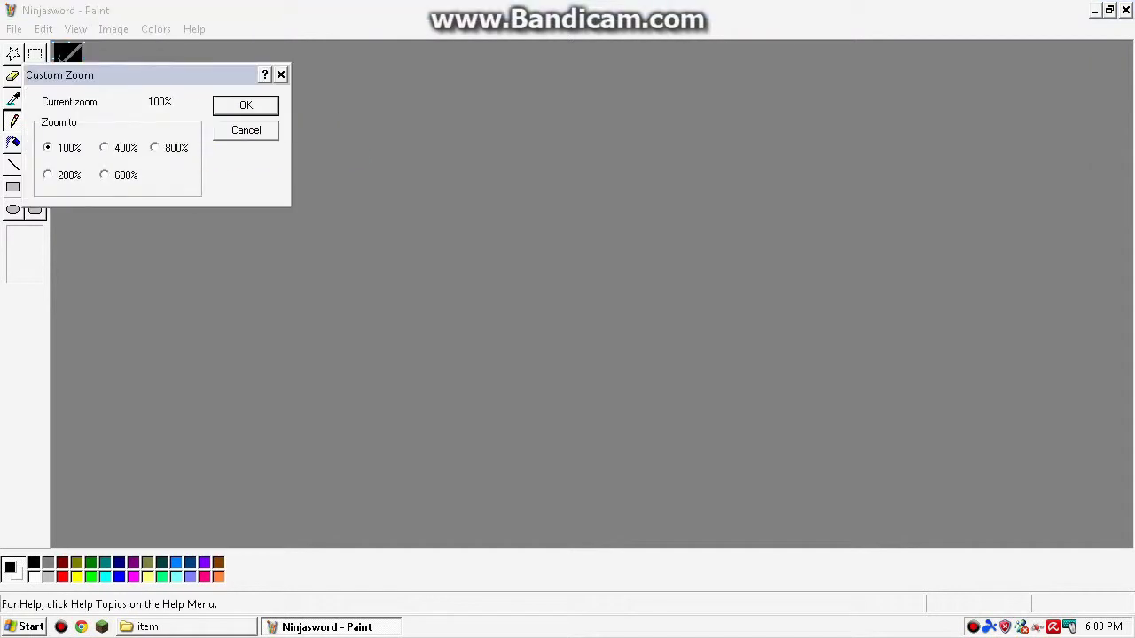
{"action": "key", "text": "Return"}
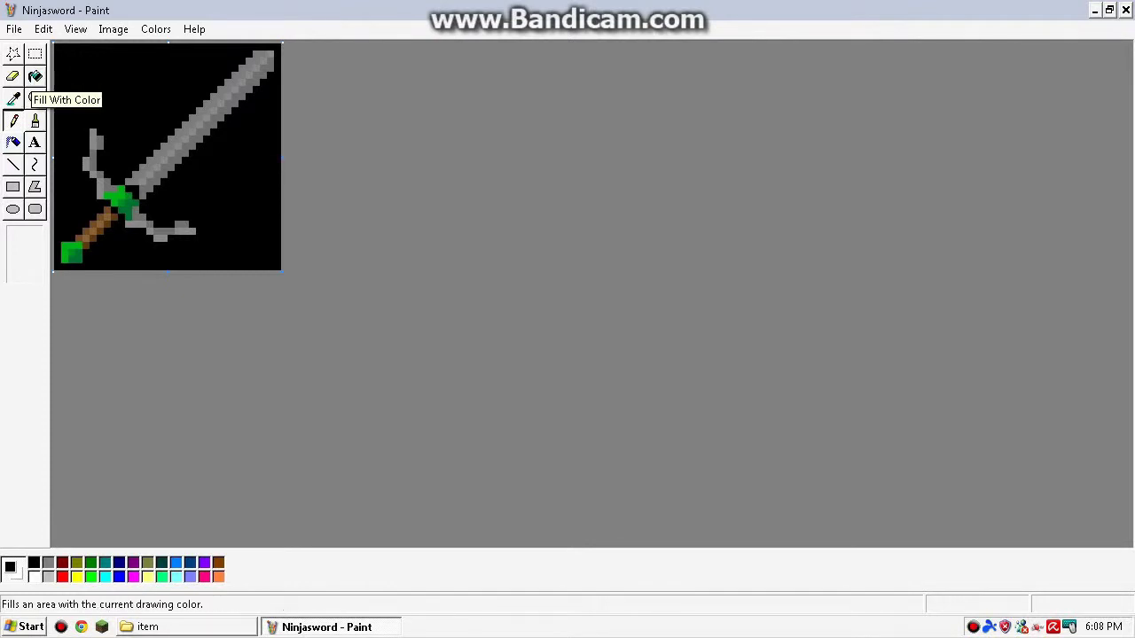
Test-erase the top-left black background, re-zoom to 800%, then close the image.
{"action": "left_click", "coordinate": [12, 77]}
{"action": "mouse_move", "coordinate": [79, 71]}
{"action": "left_mouse_down"}
{"action": "mouse_move", "coordinate": [181, 64]}
{"action": "mouse_move", "coordinate": [190, 39]}
{"action": "left_mouse_up"}
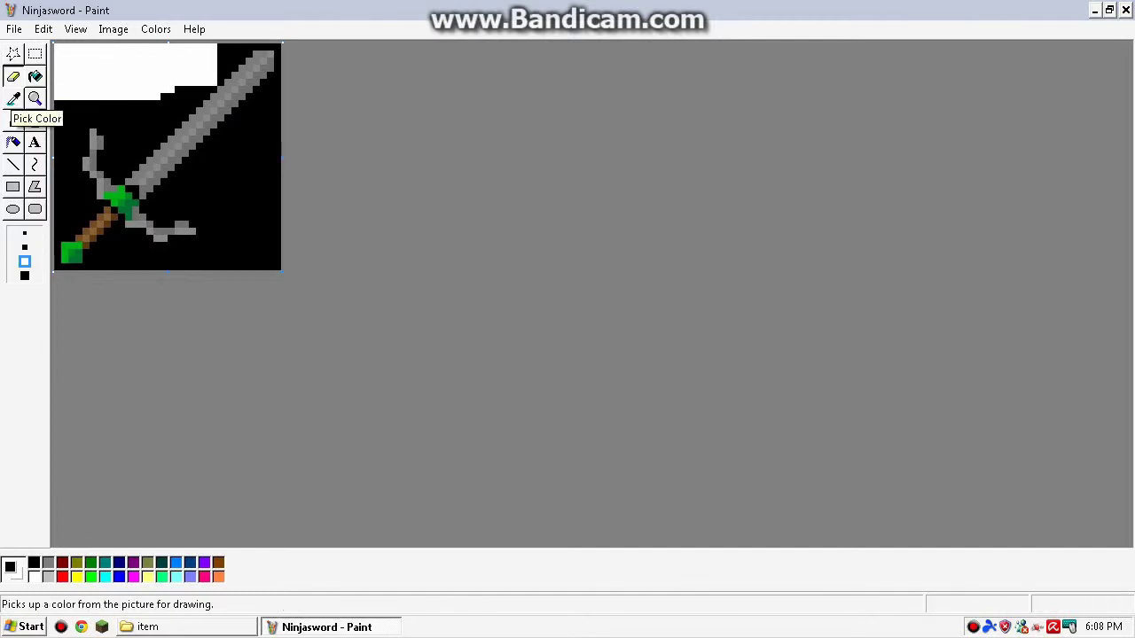
{"action": "left_click", "coordinate": [35, 99]}
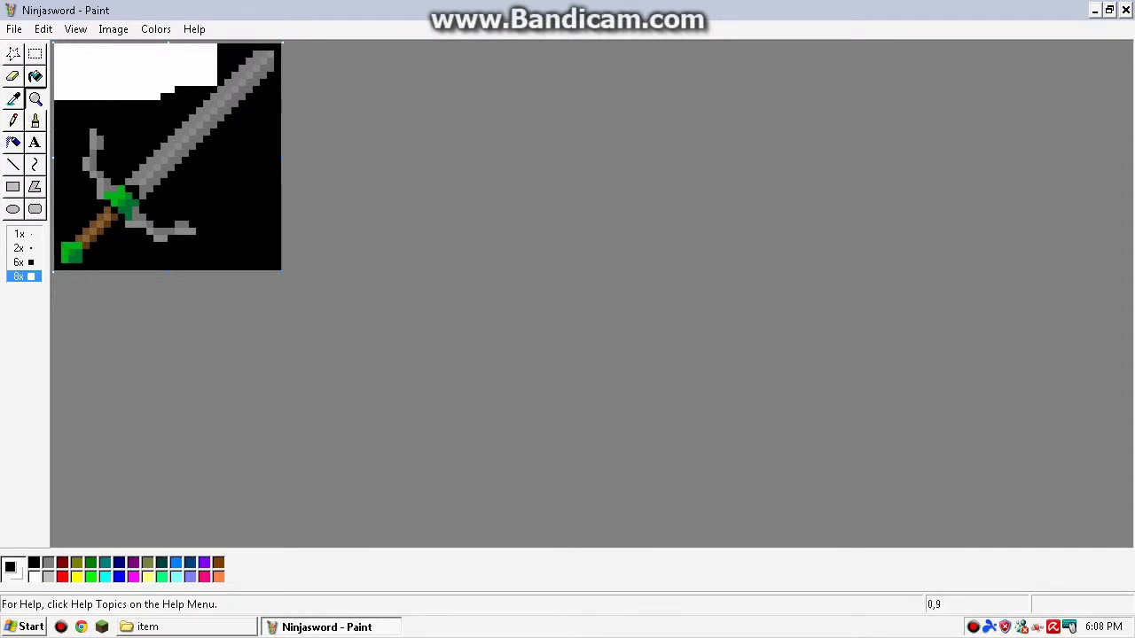
{"action": "left_click", "coordinate": [89, 58]}
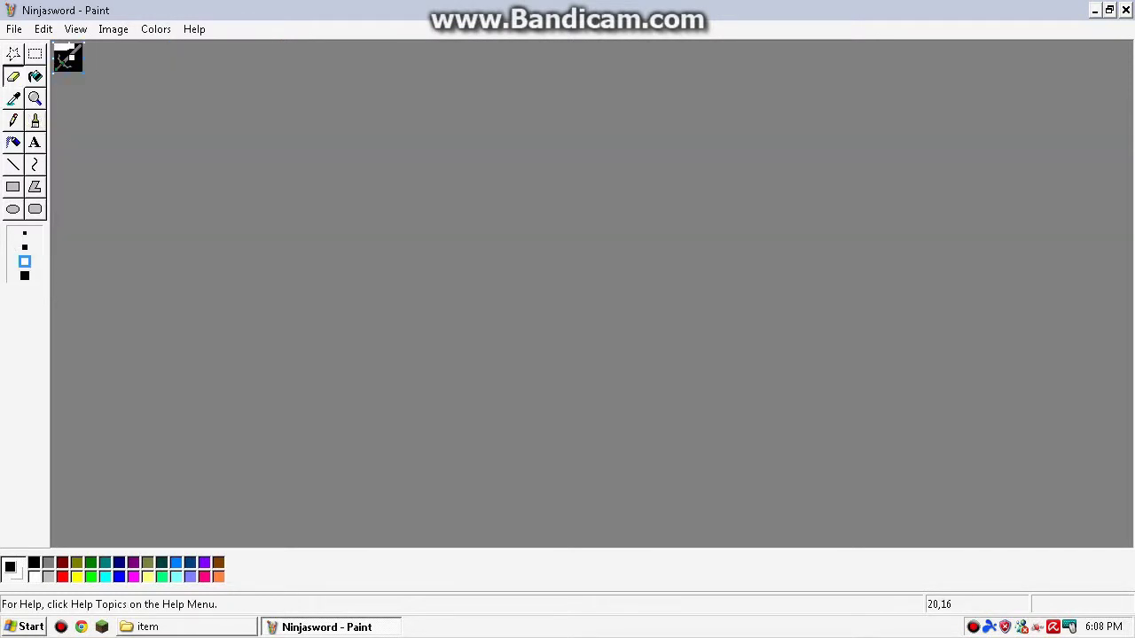
{"action": "left_click", "coordinate": [77, 29]}
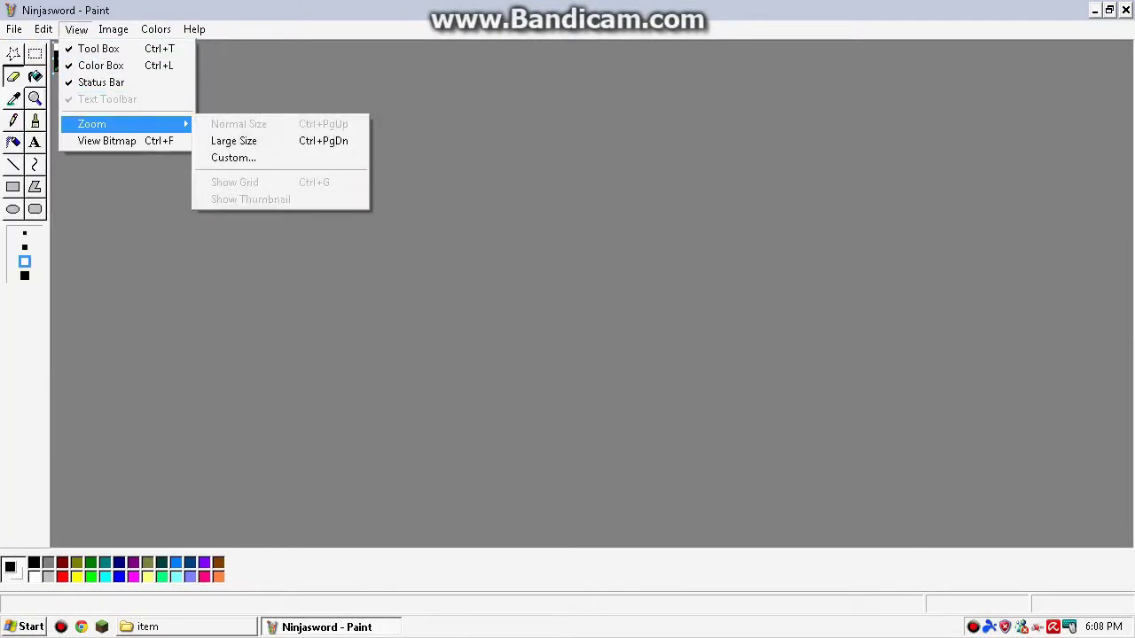
{"action": "key", "text": "Return"}
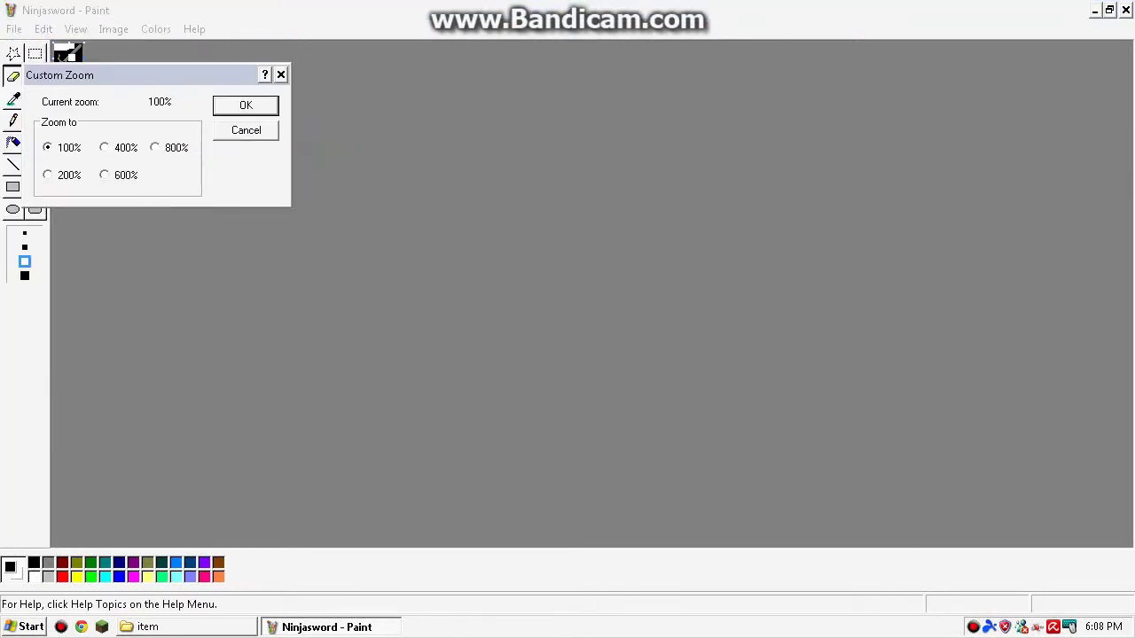
{"action": "key", "text": "Return"}
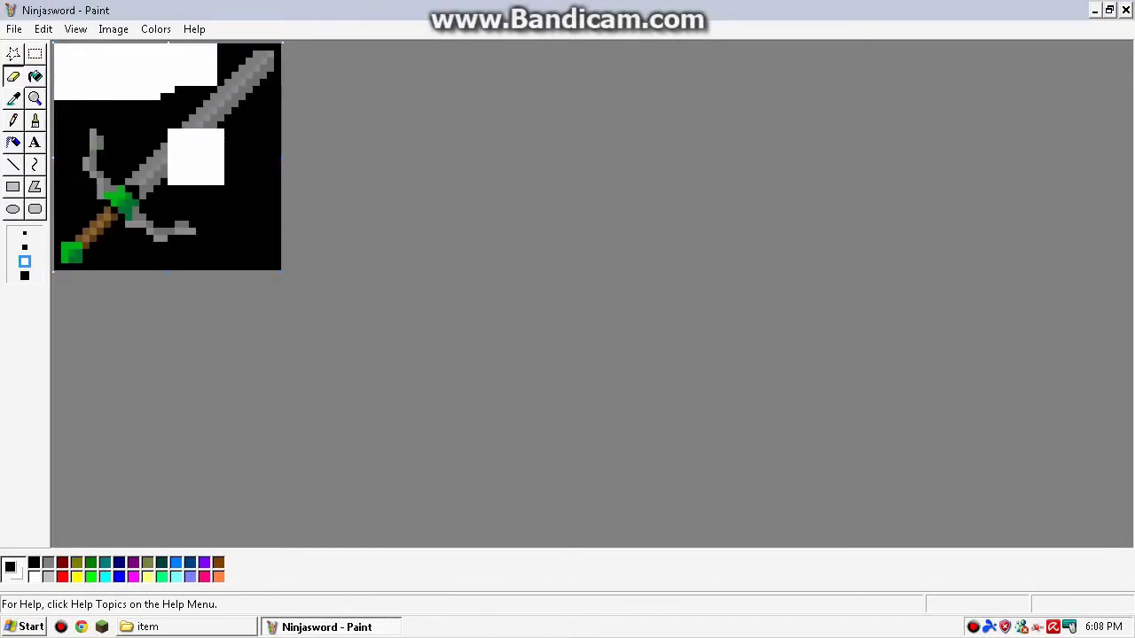
{"action": "key", "text": "alt+F4"}
Discard the erased edits and reopen Ninjasword in Paint.
{"action": "key", "text": "Tab"}
{"action": "key", "text": "Return"}
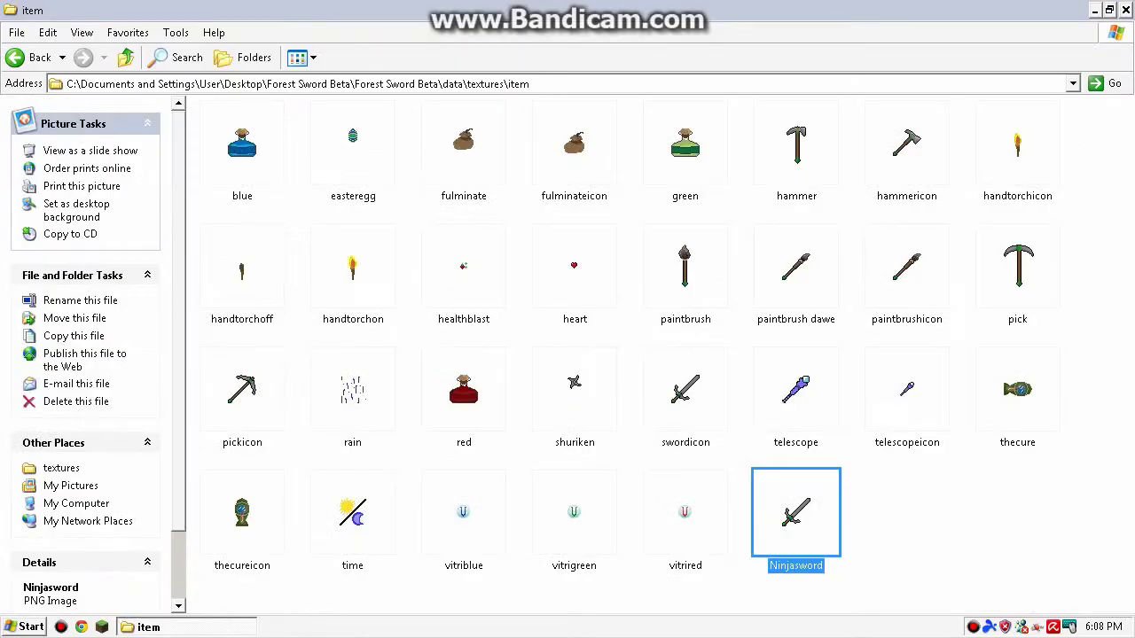
{"action": "right_click", "coordinate": [827, 506]}
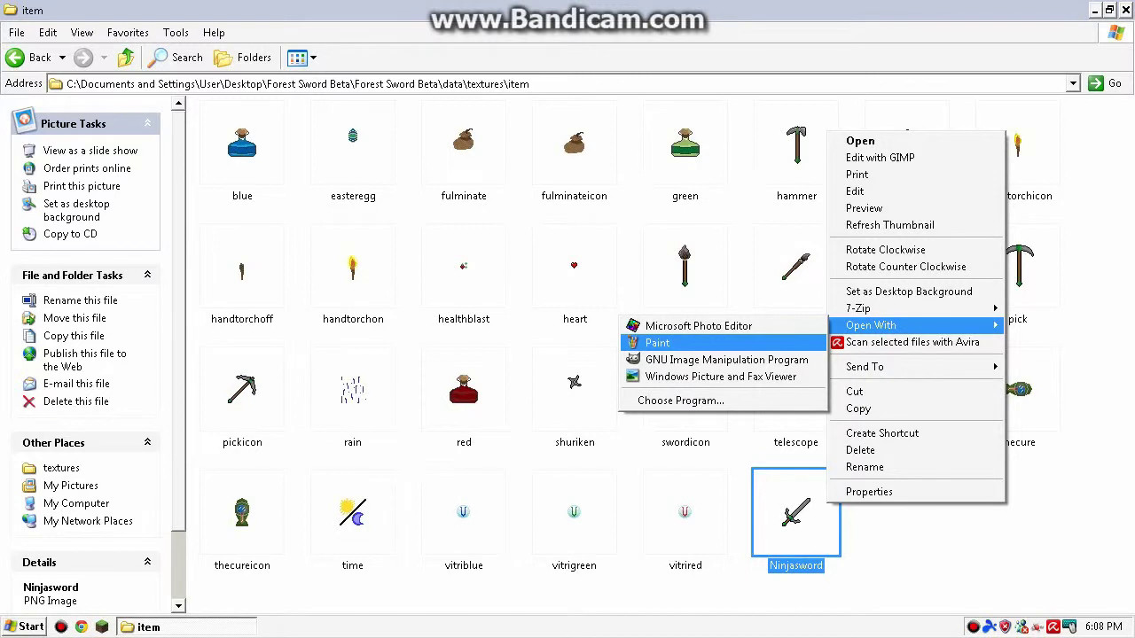
{"action": "left_click", "coordinate": [674, 342]}
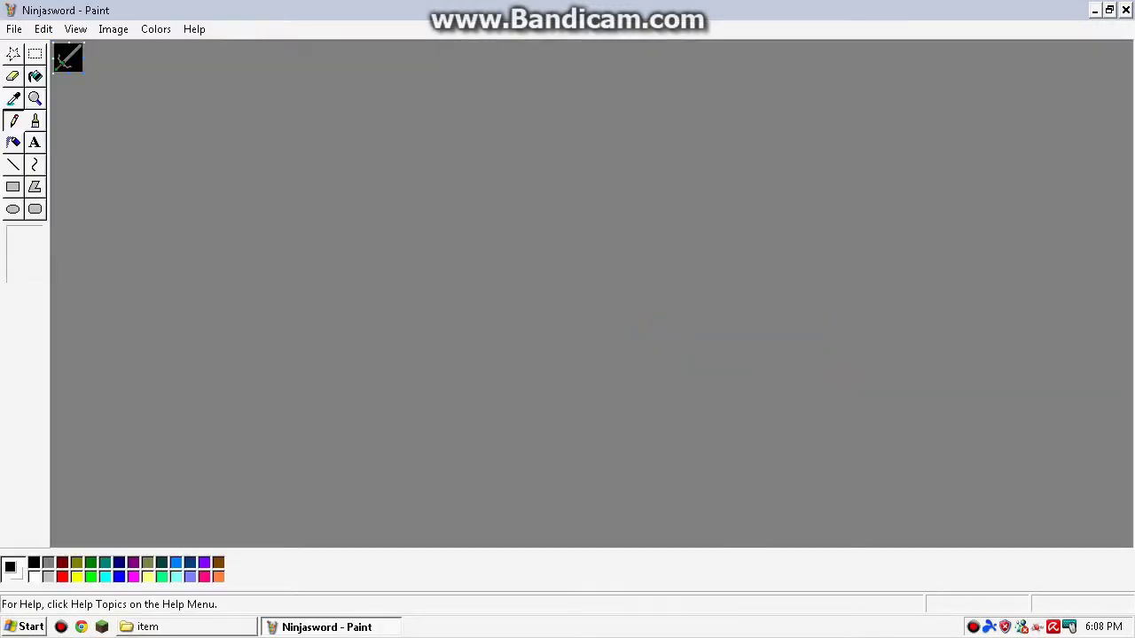
Magnify the sword image with a larger custom zoom level.
{"action": "left_click", "coordinate": [75, 29]}
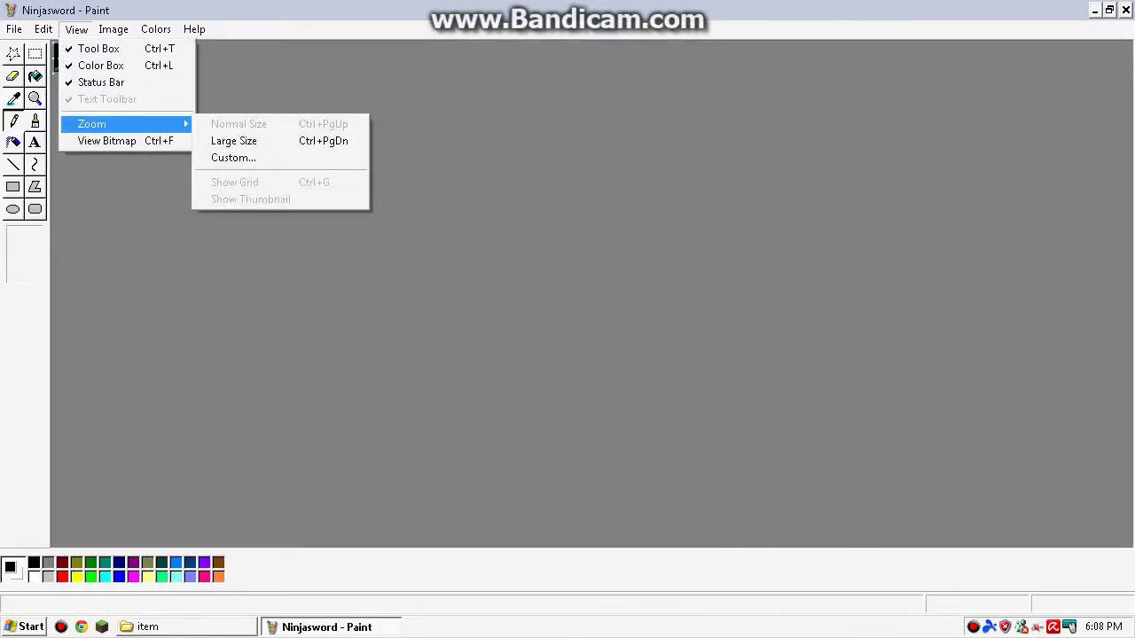
{"action": "left_click", "coordinate": [233, 157]}
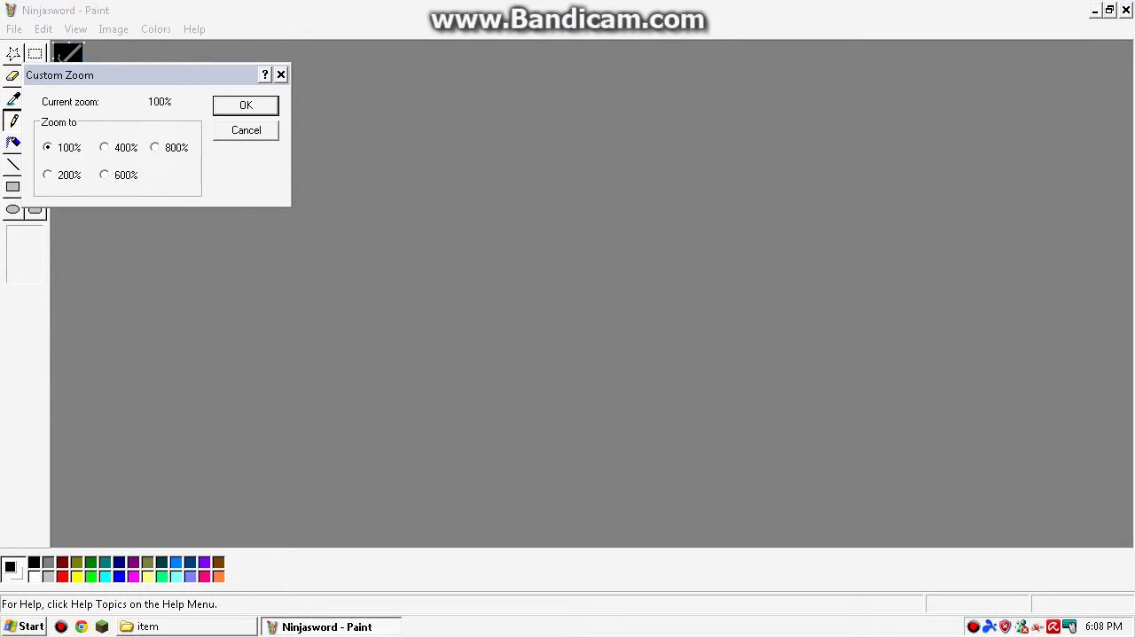
{"action": "left_click", "coordinate": [246, 104]}
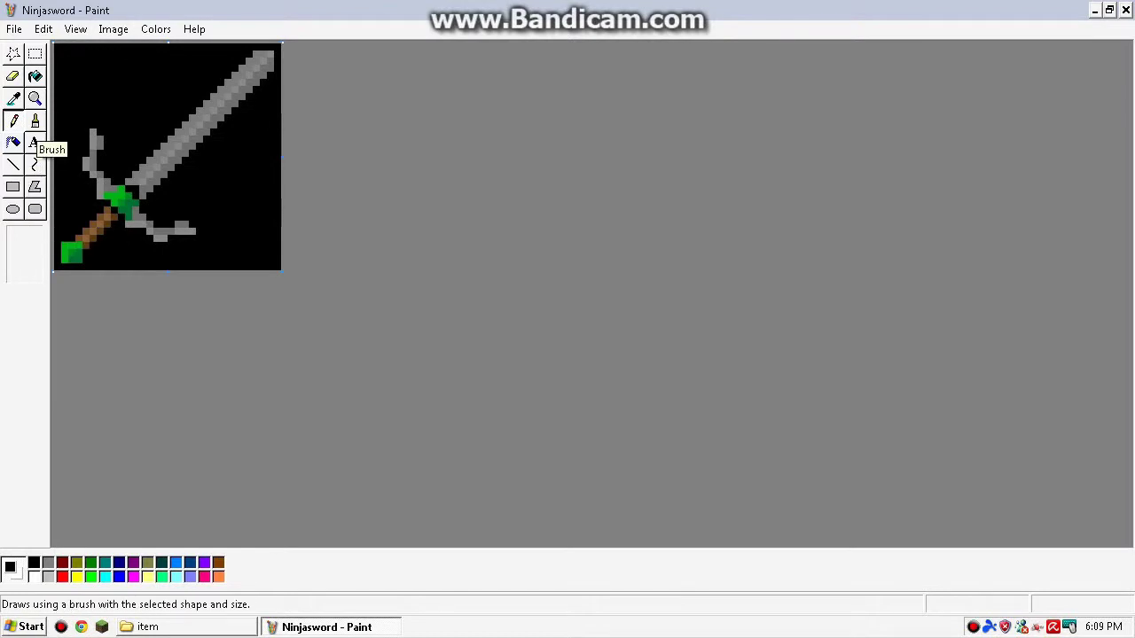
Draw a yellow single-pixel pencil stripe along the sword blade.
{"action": "left_click", "coordinate": [35, 121]}
{"action": "left_click", "coordinate": [35, 121]}
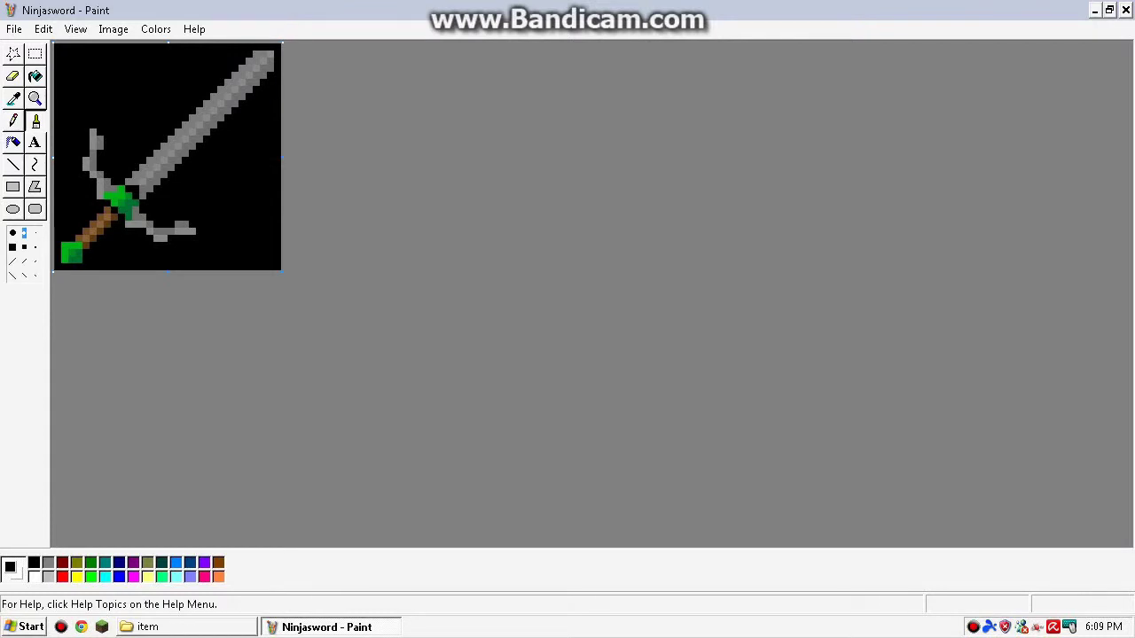
{"action": "left_click", "coordinate": [13, 121]}
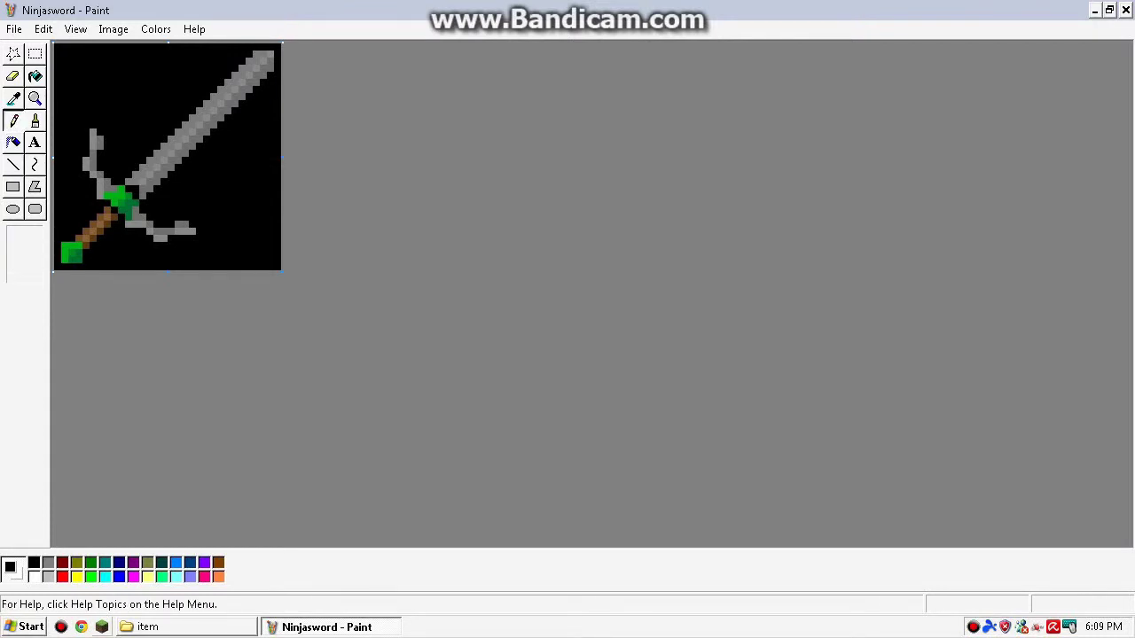
{"action": "left_click", "coordinate": [77, 576]}
{"action": "left_click_drag", "start_coordinate": [143, 188], "coordinate": [189, 133]}
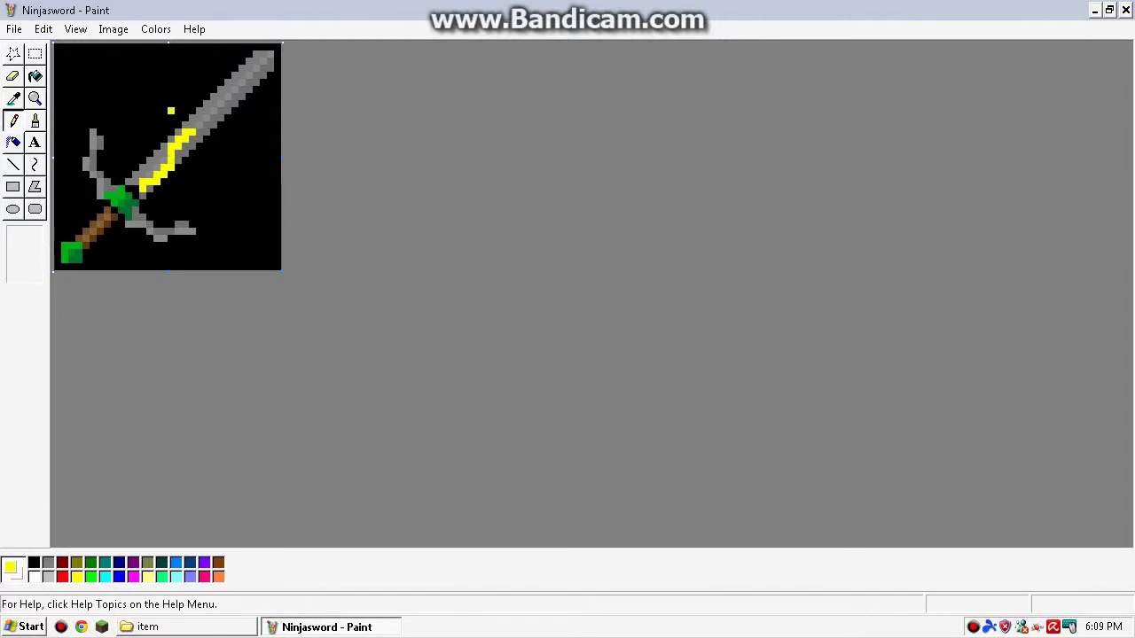
{"action": "left_click", "coordinate": [34, 562]}
{"action": "left_click", "coordinate": [77, 577]}
Erase a strip down the left edge with the smallest eraser, then close the image.
{"action": "left_click", "coordinate": [13, 76]}
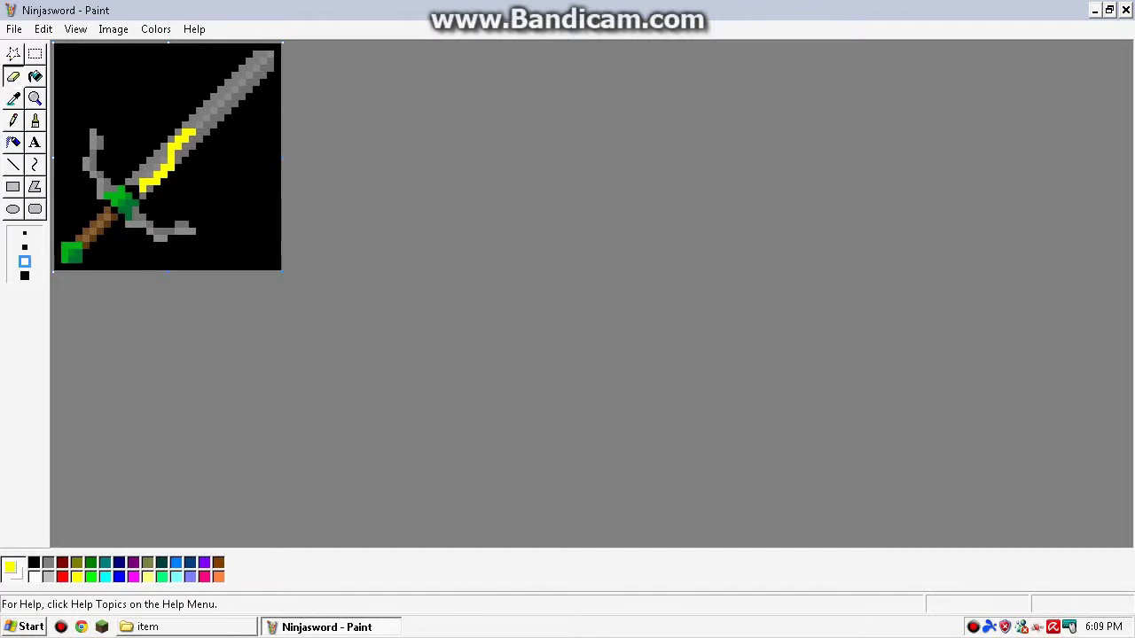
{"action": "left_click", "coordinate": [25, 233]}
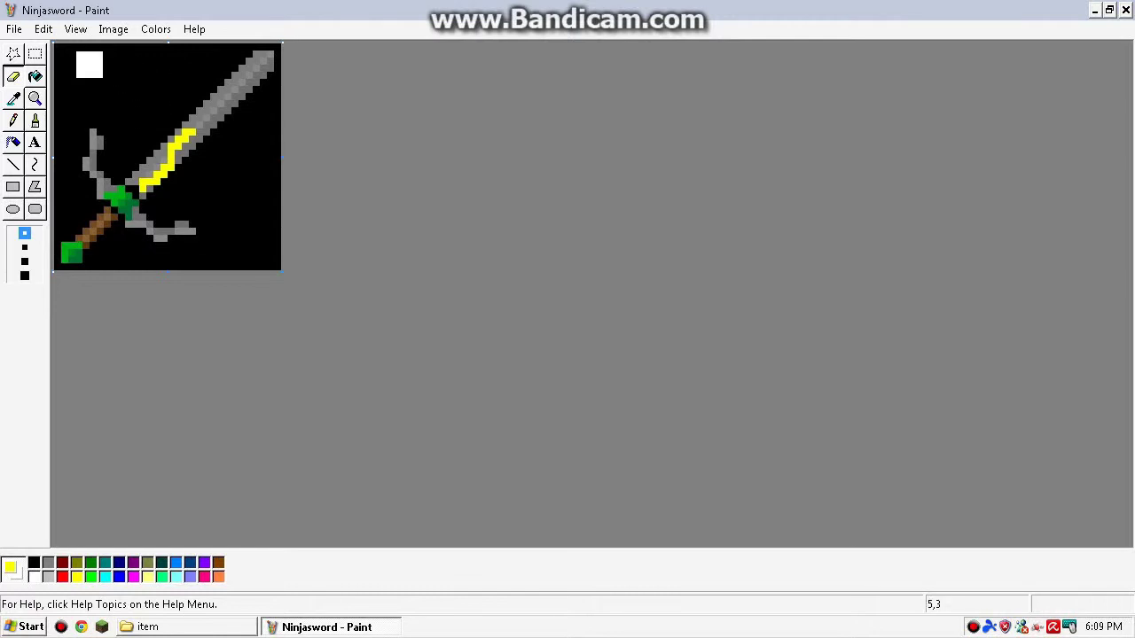
{"action": "mouse_move", "coordinate": [64, 58]}
{"action": "left_mouse_down"}
{"action": "mouse_move", "coordinate": [63, 165]}
{"action": "mouse_move", "coordinate": [81, 64]}
{"action": "mouse_move", "coordinate": [75, 93]}
{"action": "mouse_move", "coordinate": [450, 120]}
{"action": "mouse_move", "coordinate": [493, 397]}
{"action": "left_mouse_up"}
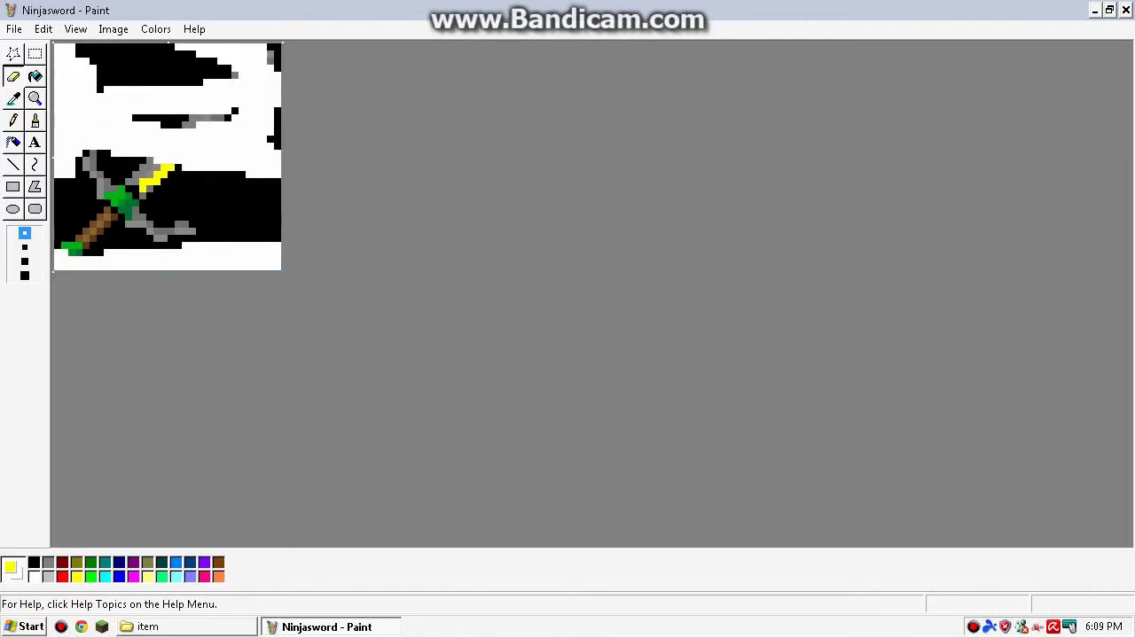
{"action": "key", "text": "alt+F4"}
Answer the save prompt and reopen Ninjasword in Paint.
{"action": "key", "text": "Return"}
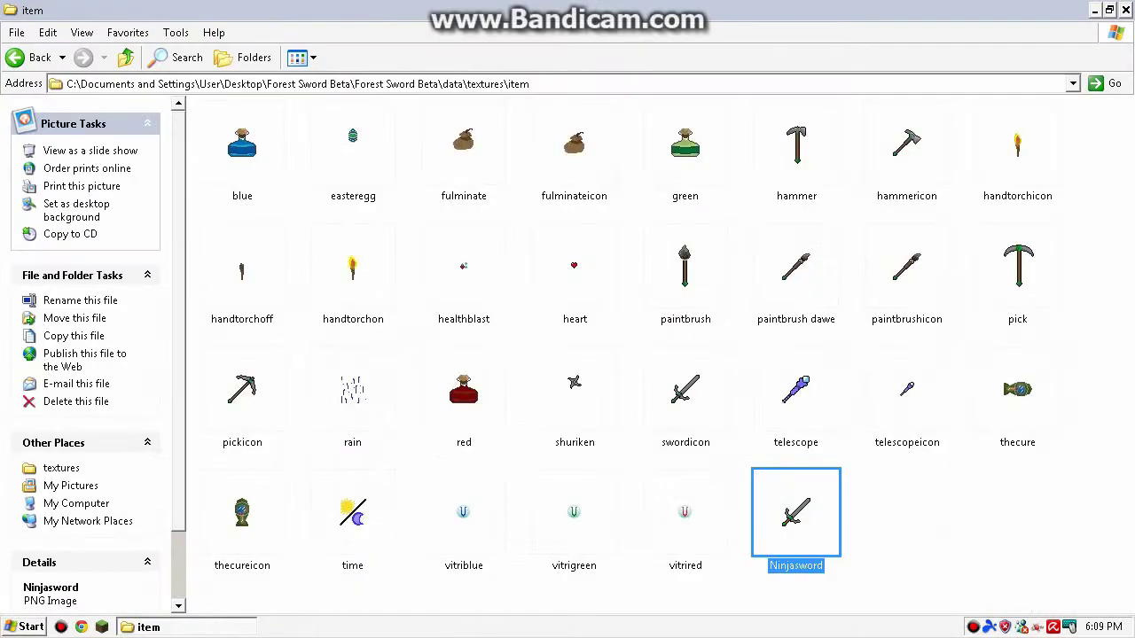
{"action": "right_click", "coordinate": [798, 524]}
{"action": "mouse_move", "coordinate": [842, 345]}
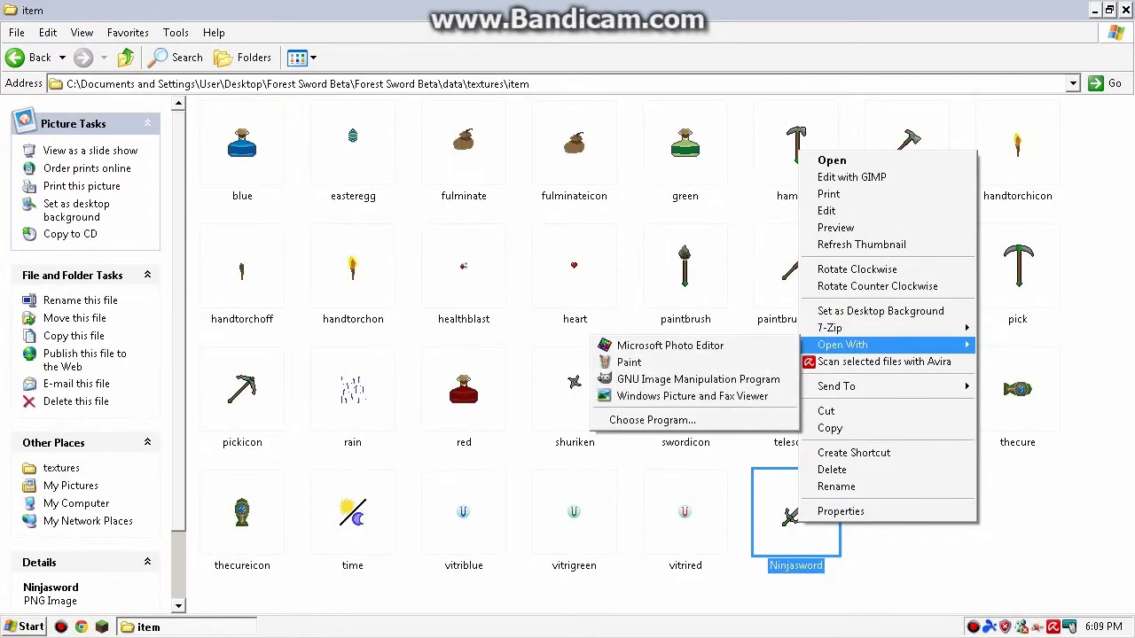
{"action": "left_click", "coordinate": [629, 362]}
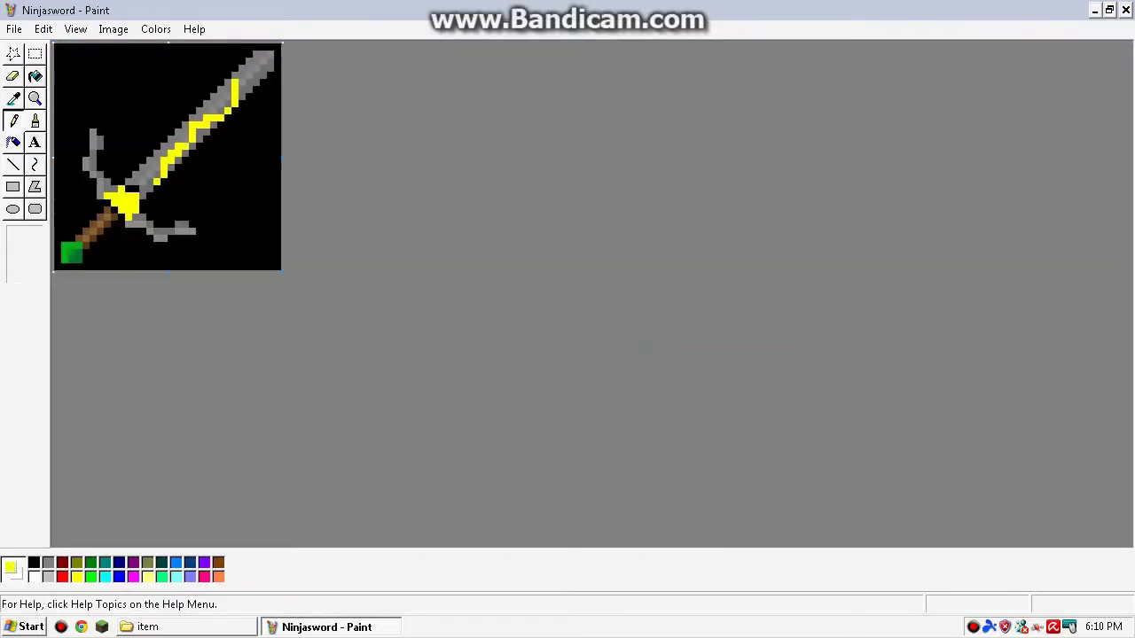
Save the yellow-striped Ninjasword texture.
{"action": "left_click", "coordinate": [973, 627]}
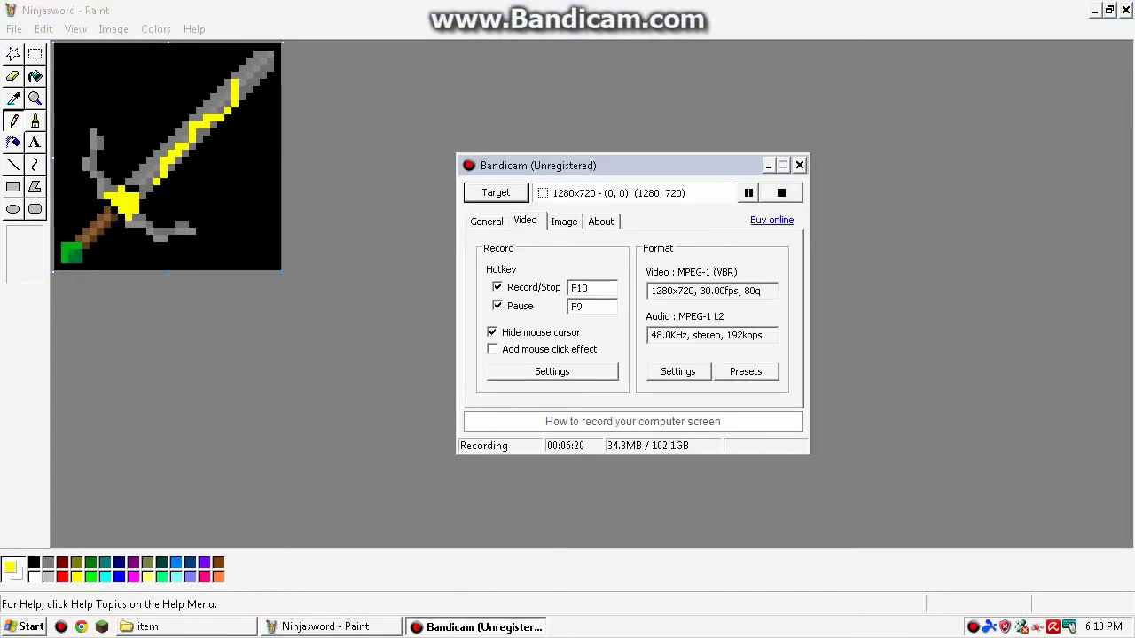
{"action": "left_click", "coordinate": [799, 165]}
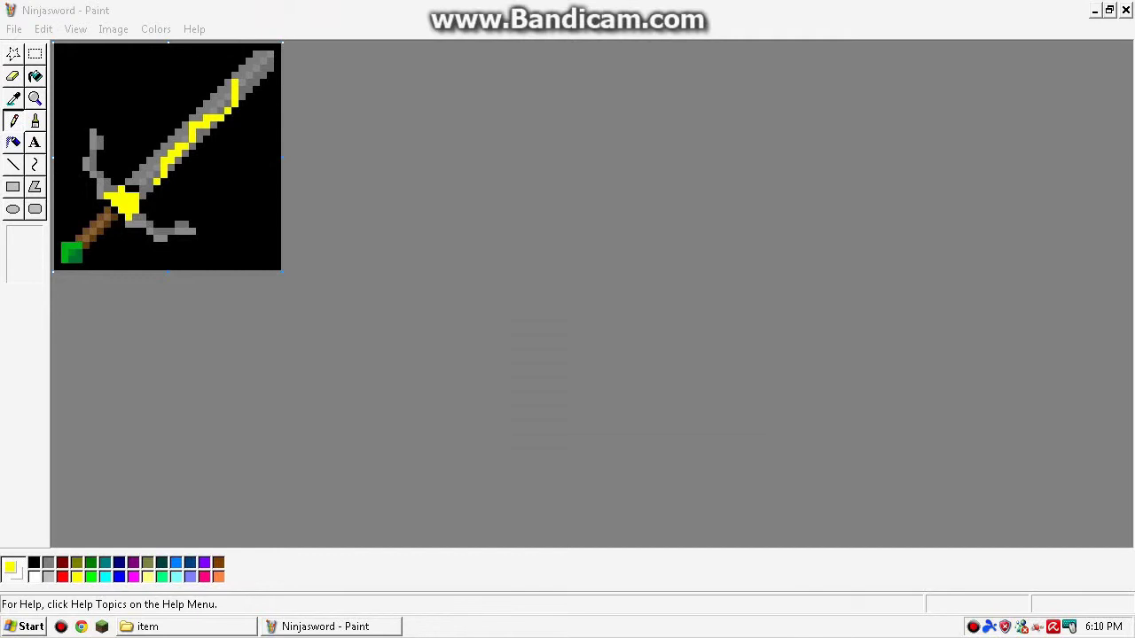
{"action": "left_click", "coordinate": [14, 28]}
{"action": "left_click", "coordinate": [31, 82]}
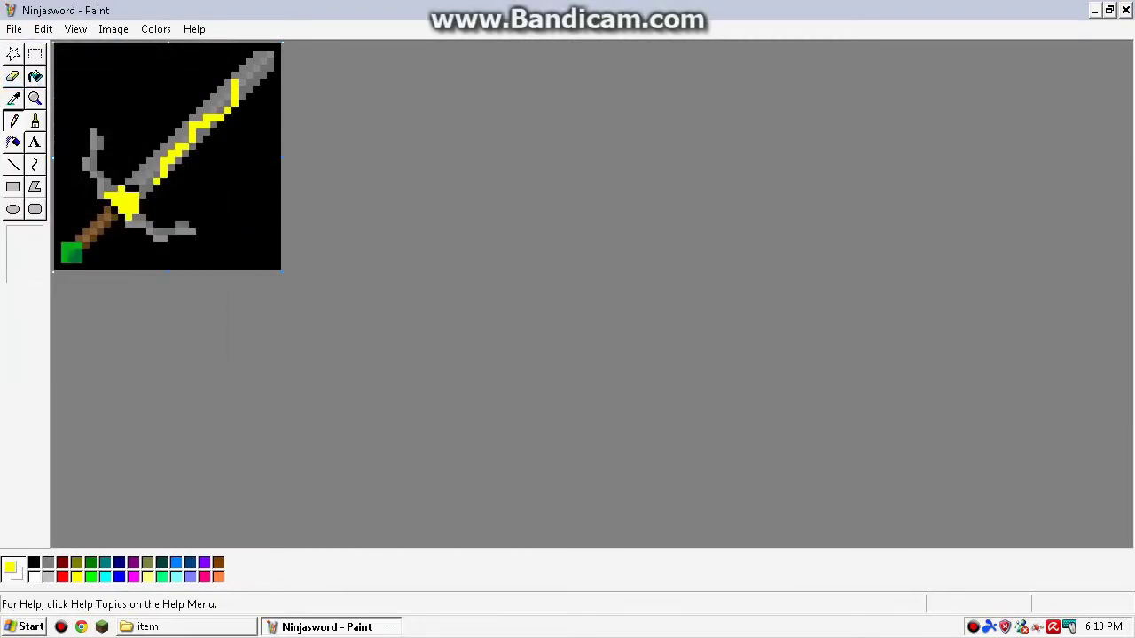
Glance at the Edit Colors palette without changes, then close Paint.
{"action": "left_click", "coordinate": [157, 29]}
{"action": "key", "text": "Return"}
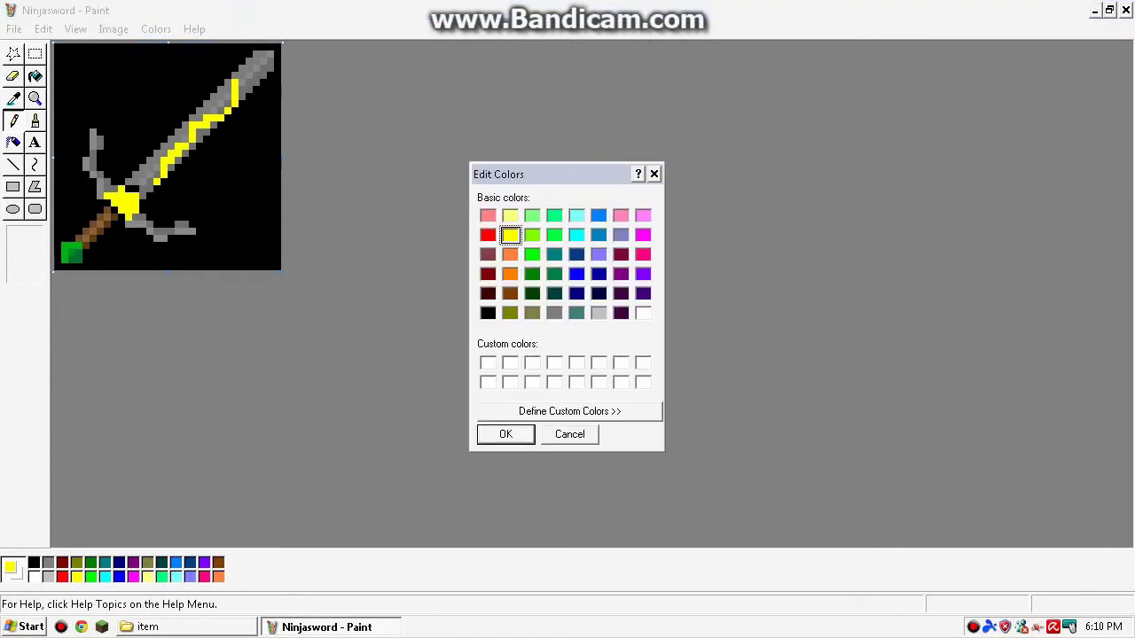
{"action": "key", "text": "Return"}
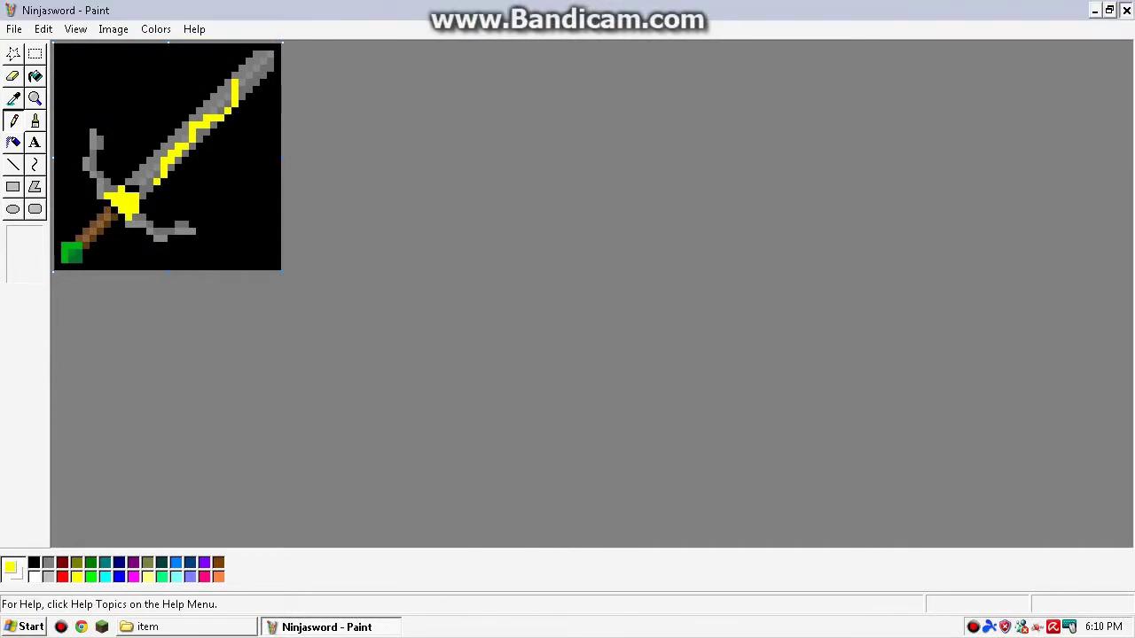
{"action": "key", "text": "alt+F4"}
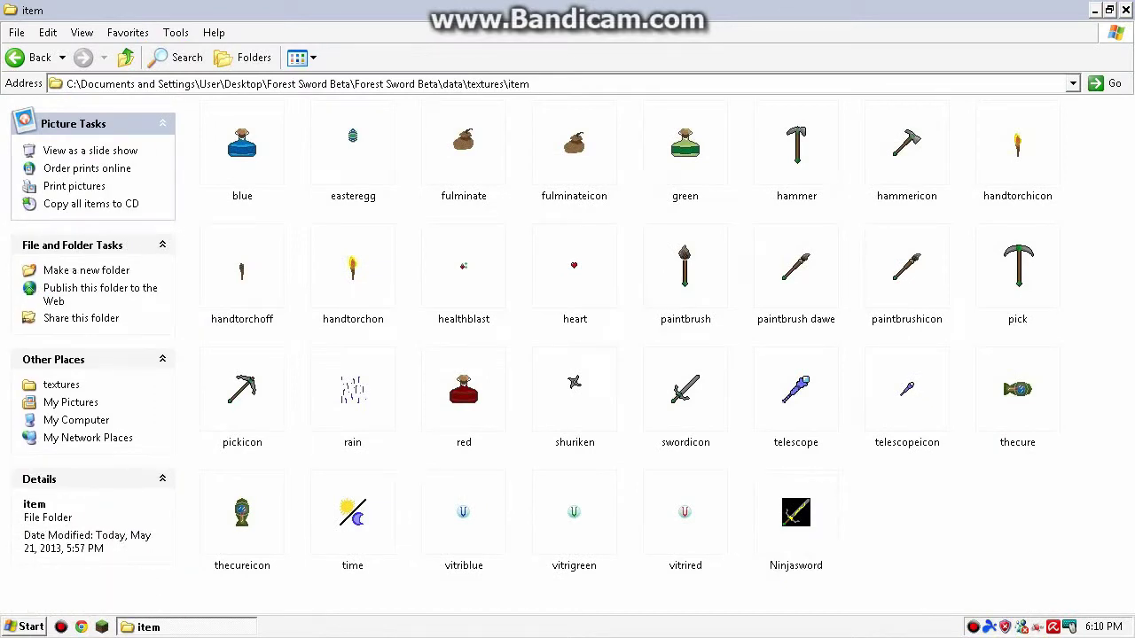
{"action": "mouse_move", "coordinate": [795, 512]}
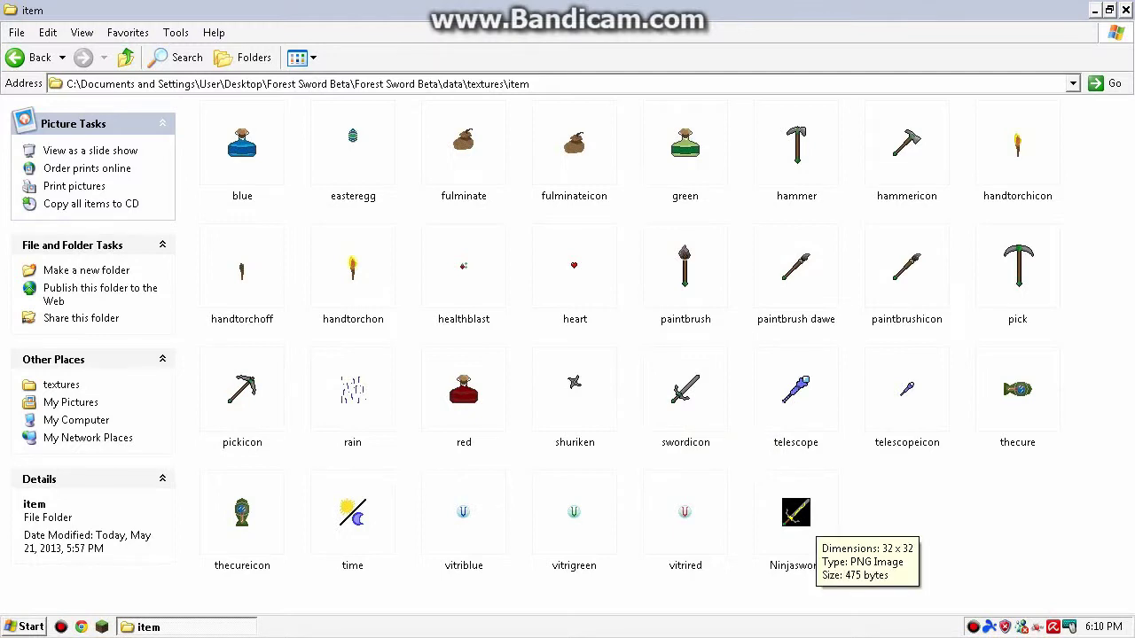
Copy Ninjasword within the item folder and rename the copy to Ninjaswordicon.
{"action": "left_click_drag", "start_coordinate": [803, 521], "coordinate": [911, 548]}
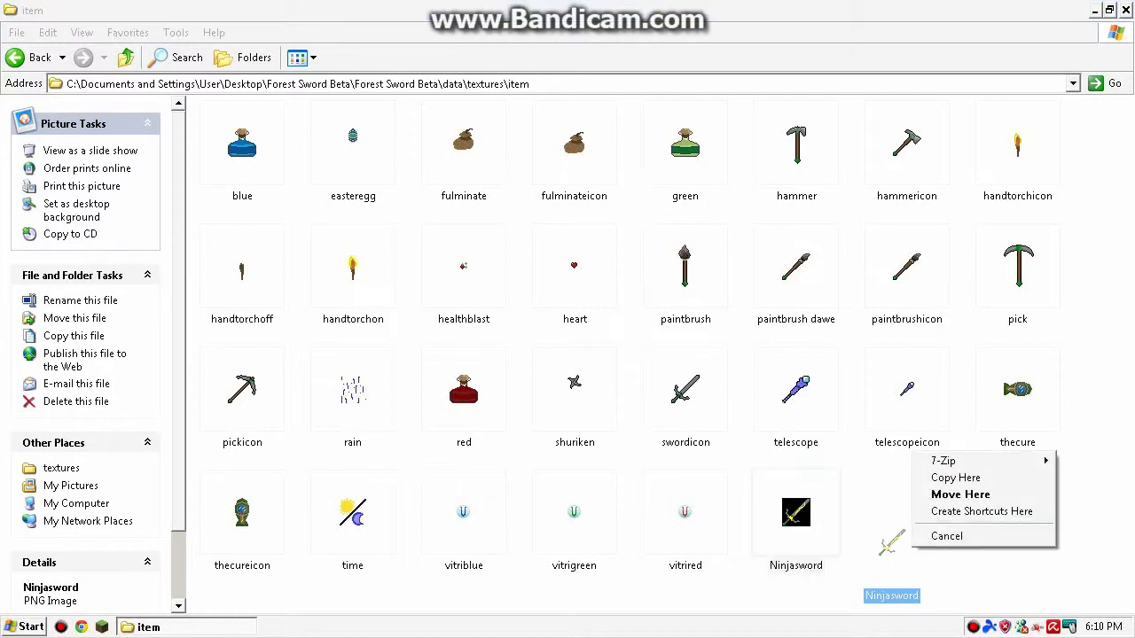
{"action": "left_click", "coordinate": [955, 478]}
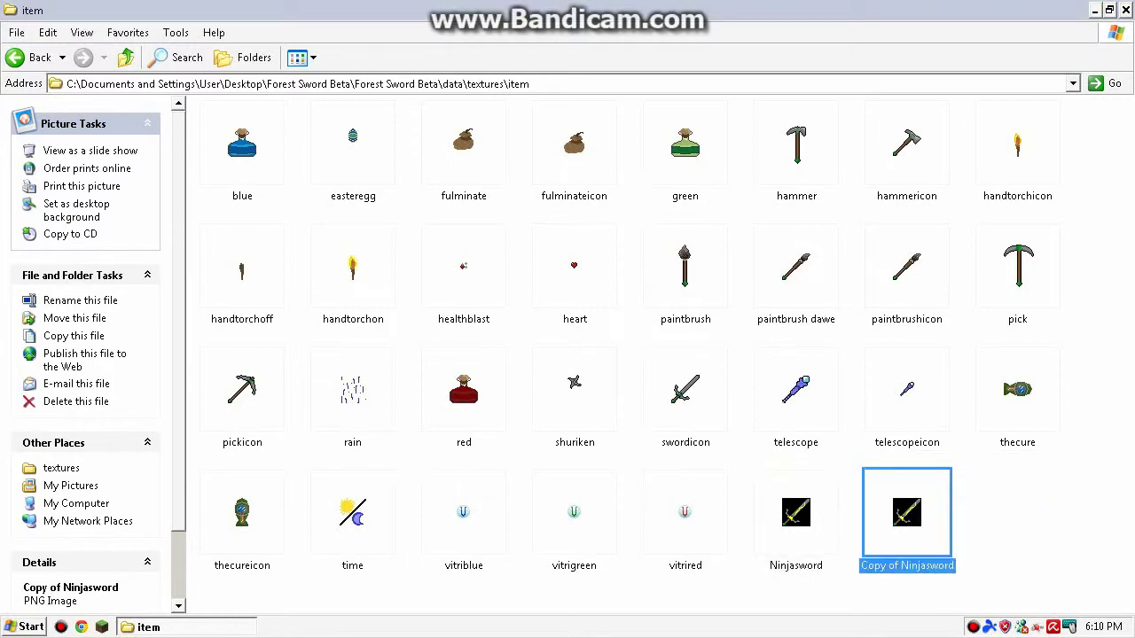
{"action": "right_click", "coordinate": [913, 548]}
{"action": "left_click", "coordinate": [953, 512]}
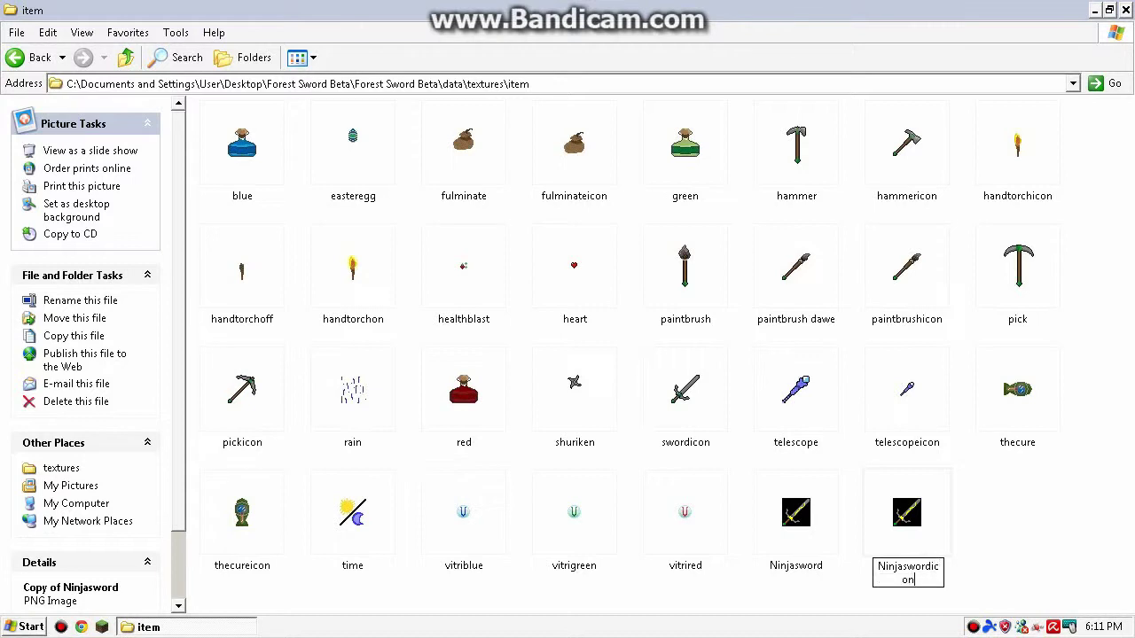
{"action": "key", "text": "Return"}
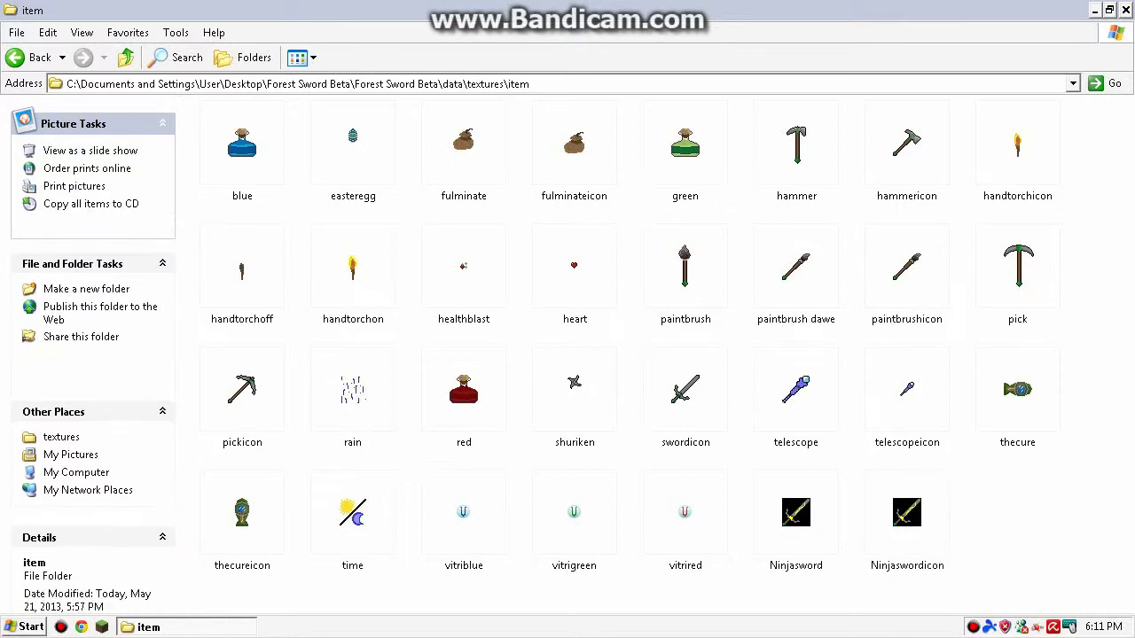
Go up to the game folder and launch the ForestSword jar with Java.
{"action": "key", "text": "BackSpace"}
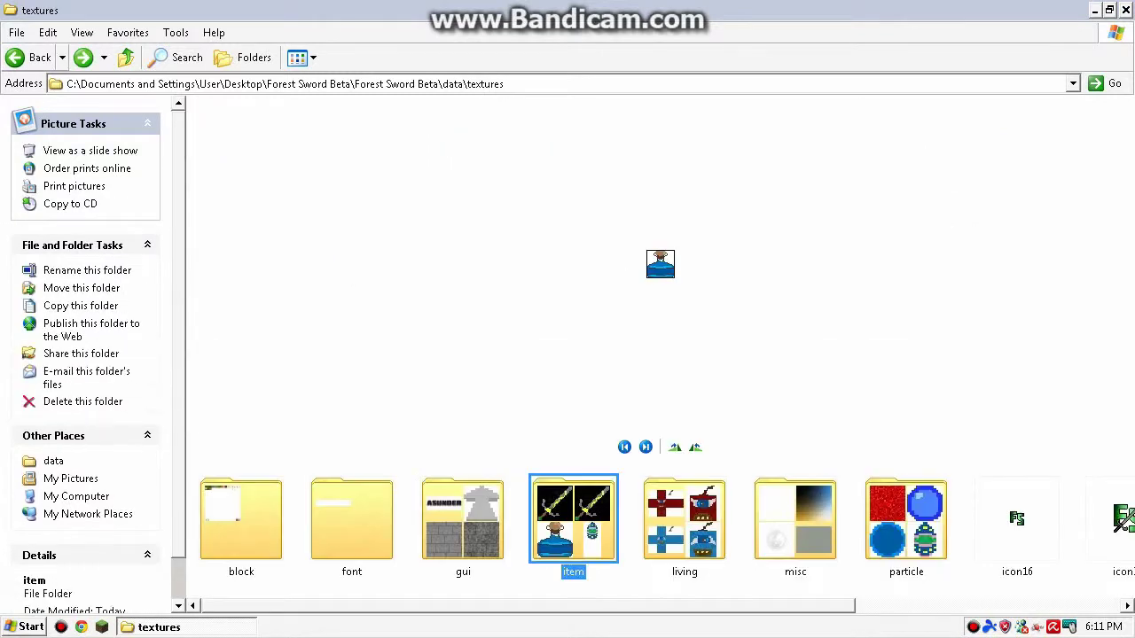
{"action": "key", "text": "BackSpace"}
{"action": "key", "text": "BackSpace"}
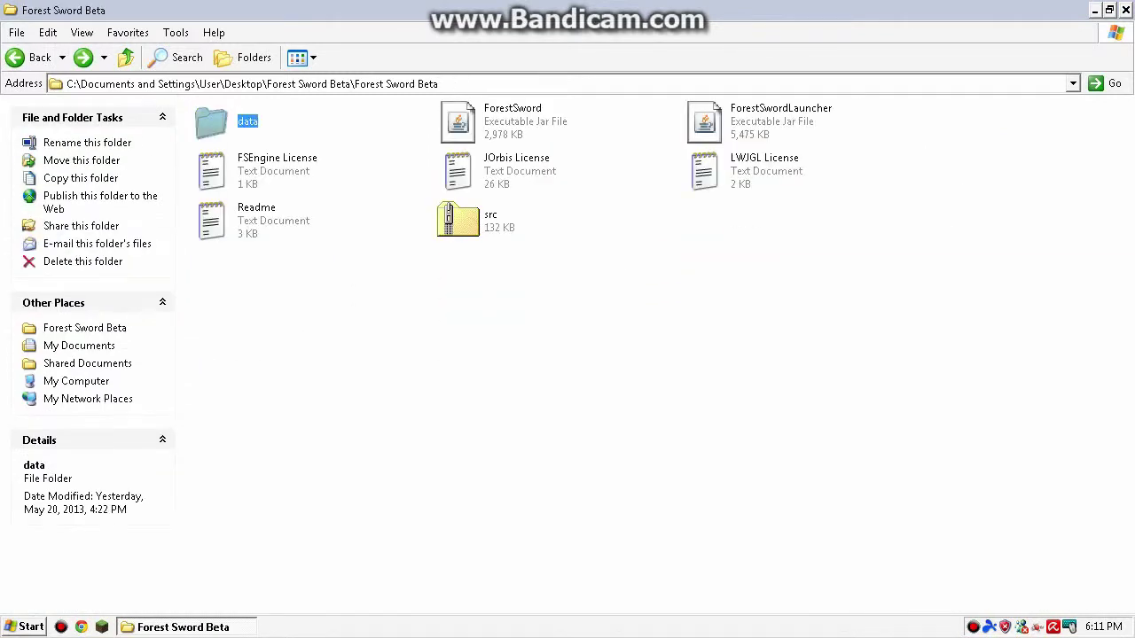
{"action": "right_click", "coordinate": [479, 130]}
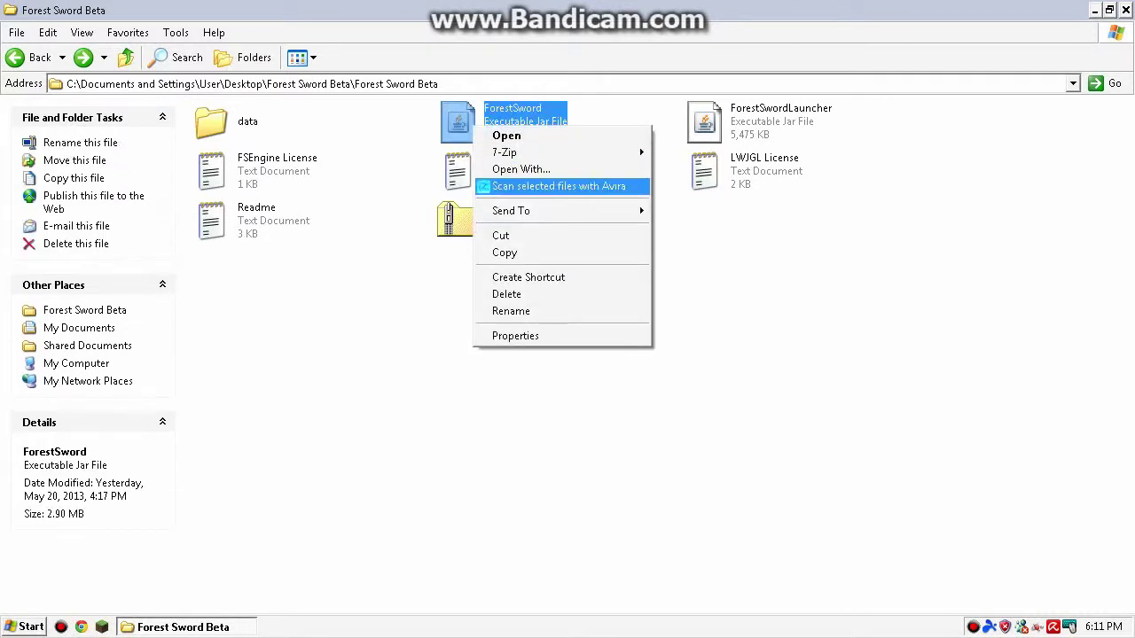
{"action": "key", "text": "Return"}
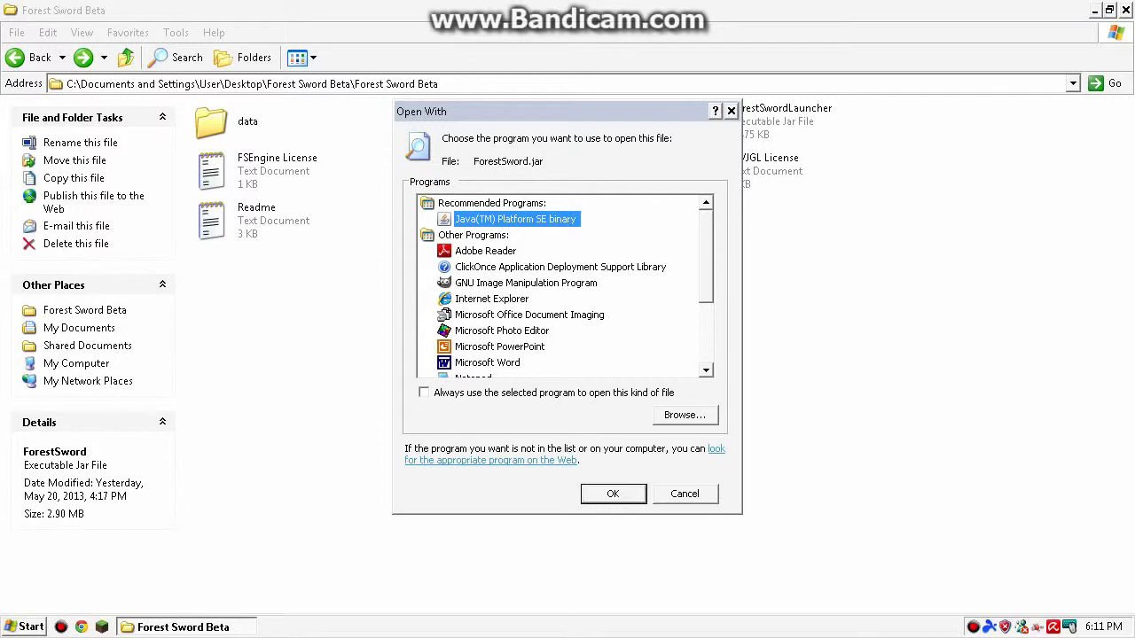
{"action": "key", "text": "Return"}
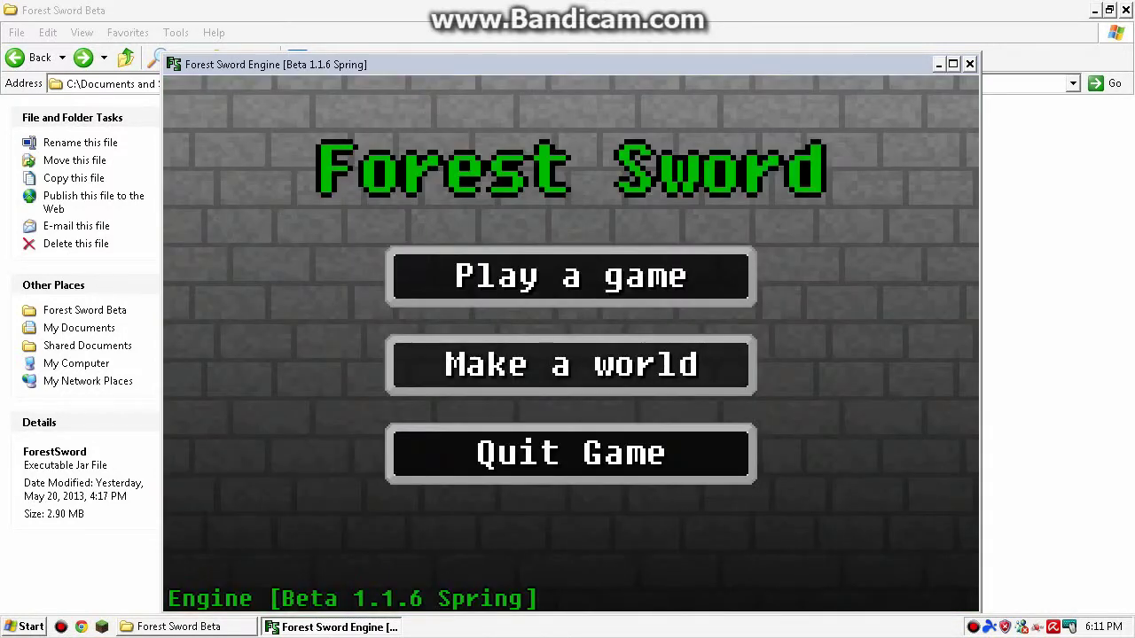
Generate a new world and show the Weapons tab of the inventory.
{"action": "left_click", "coordinate": [571, 364]}
{"action": "left_click", "coordinate": [668, 536]}
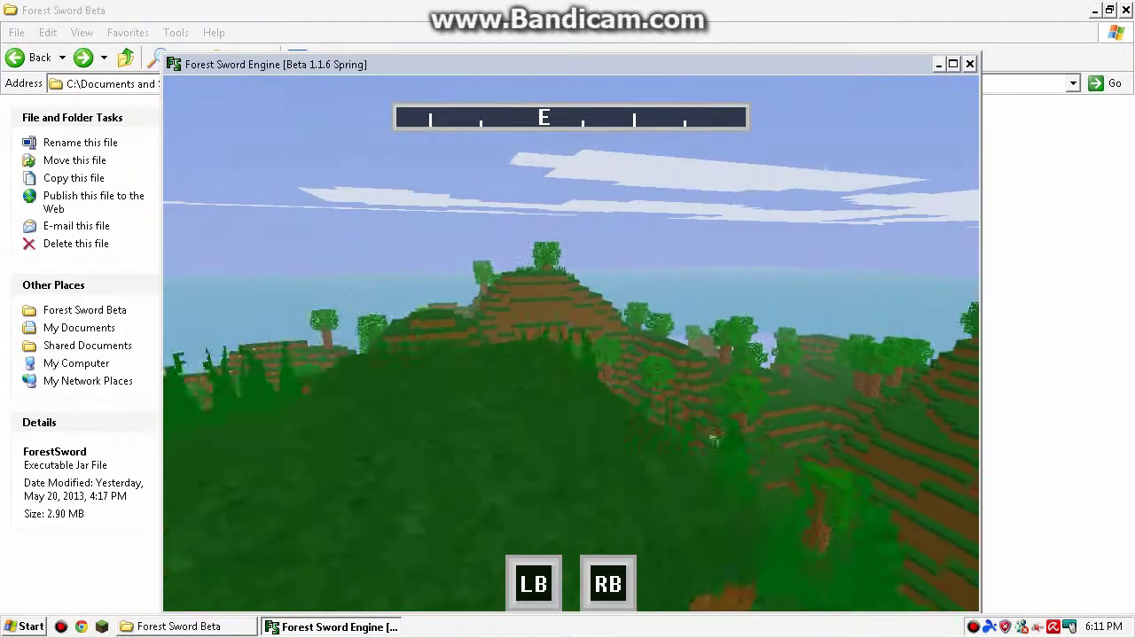
{"action": "key", "text": "e"}
{"action": "key", "text": "Right"}
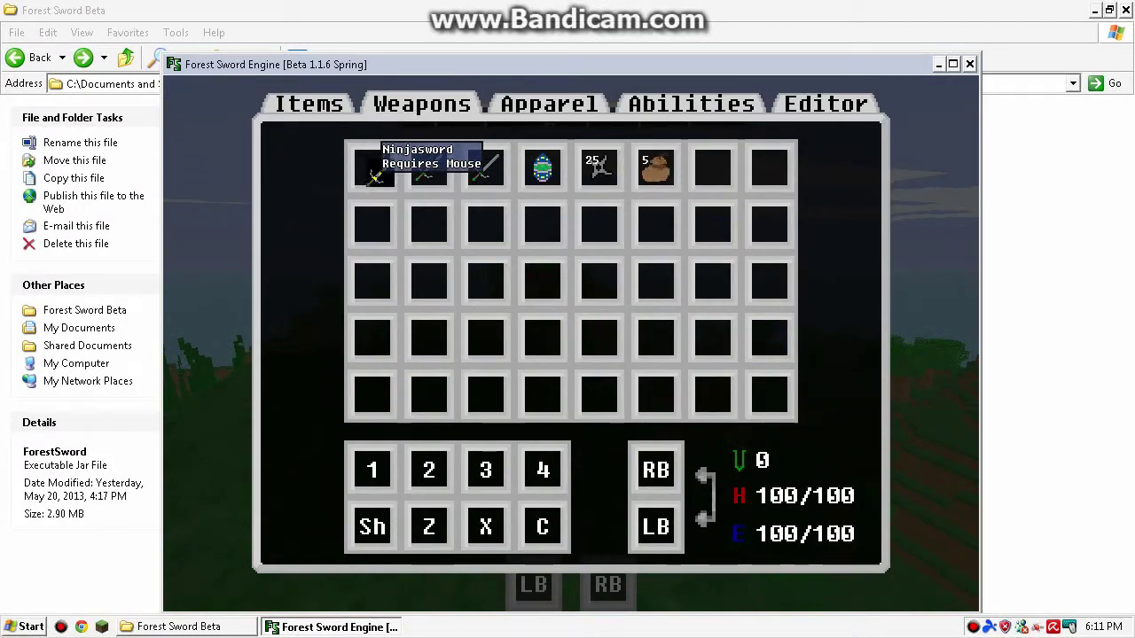
Equip the Ninjasword in the RB slot, swing it, and walk forward through the forest.
{"action": "left_click_drag", "start_coordinate": [376, 172], "coordinate": [648, 473]}
{"action": "key", "text": "e"}
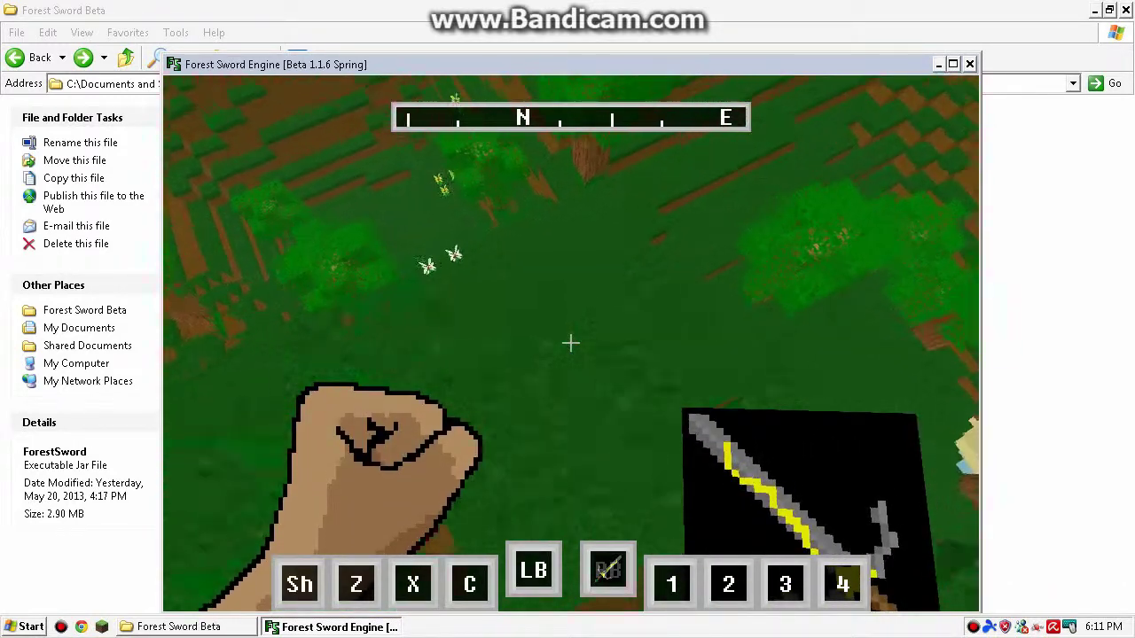
{"action": "left_click", "coordinate": [570, 343]}
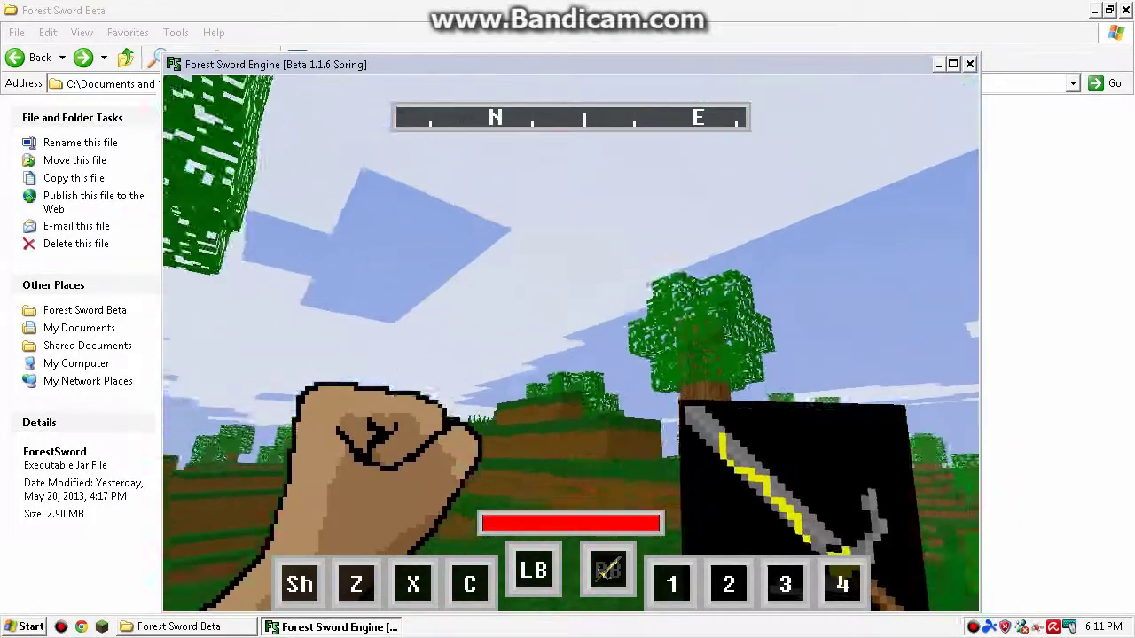
{"action": "key", "text": "w"}
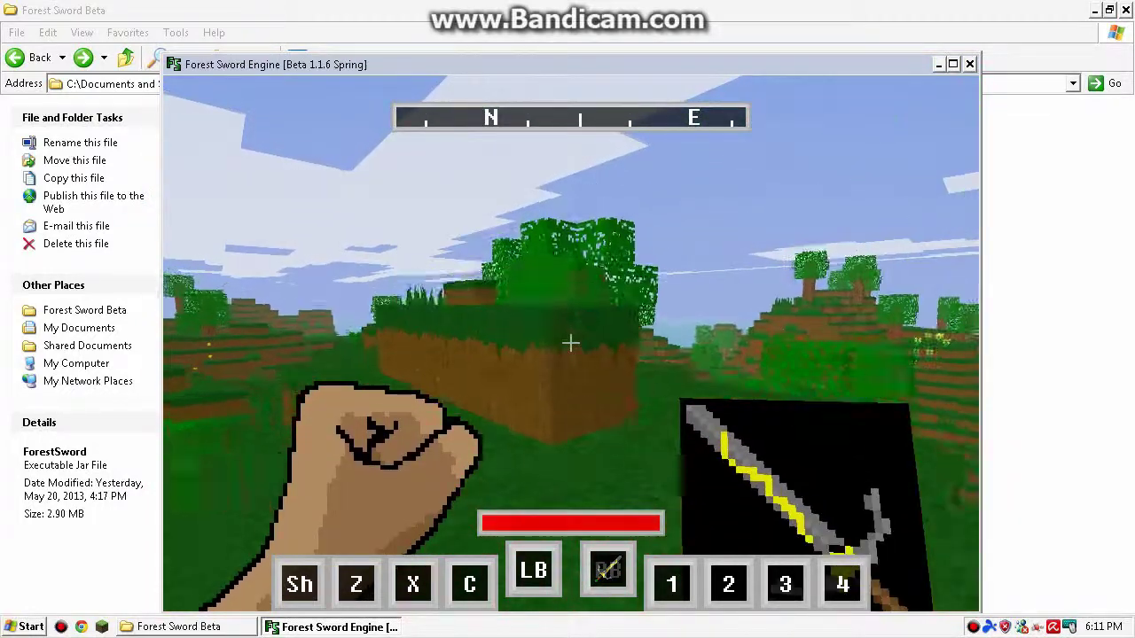
{"action": "key", "text": "w"}
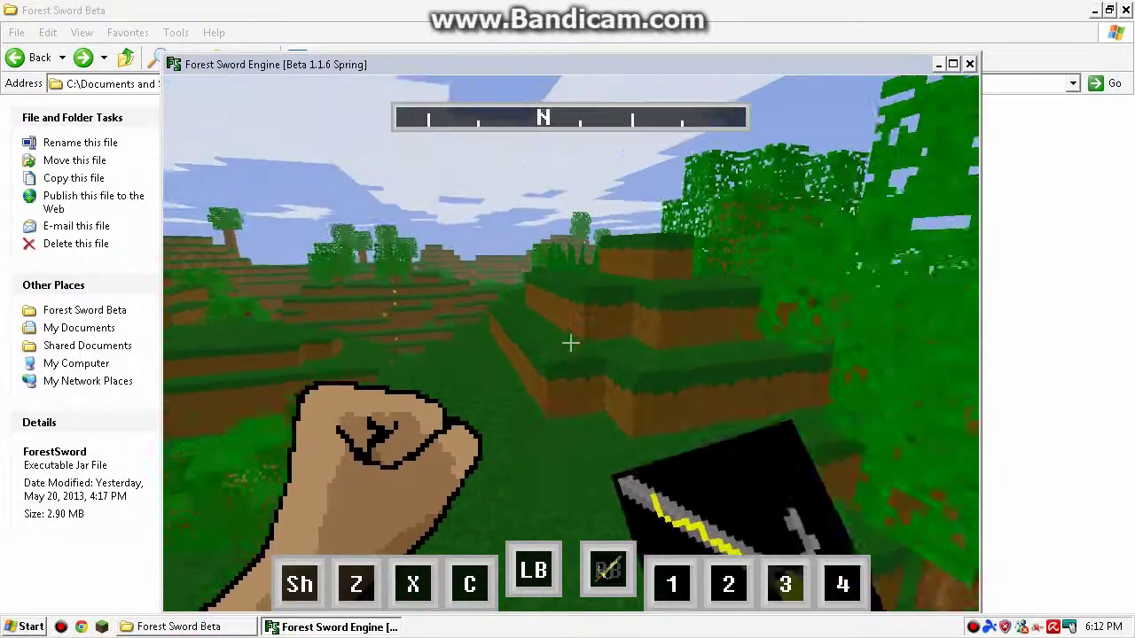
{"action": "key", "text": "w"}
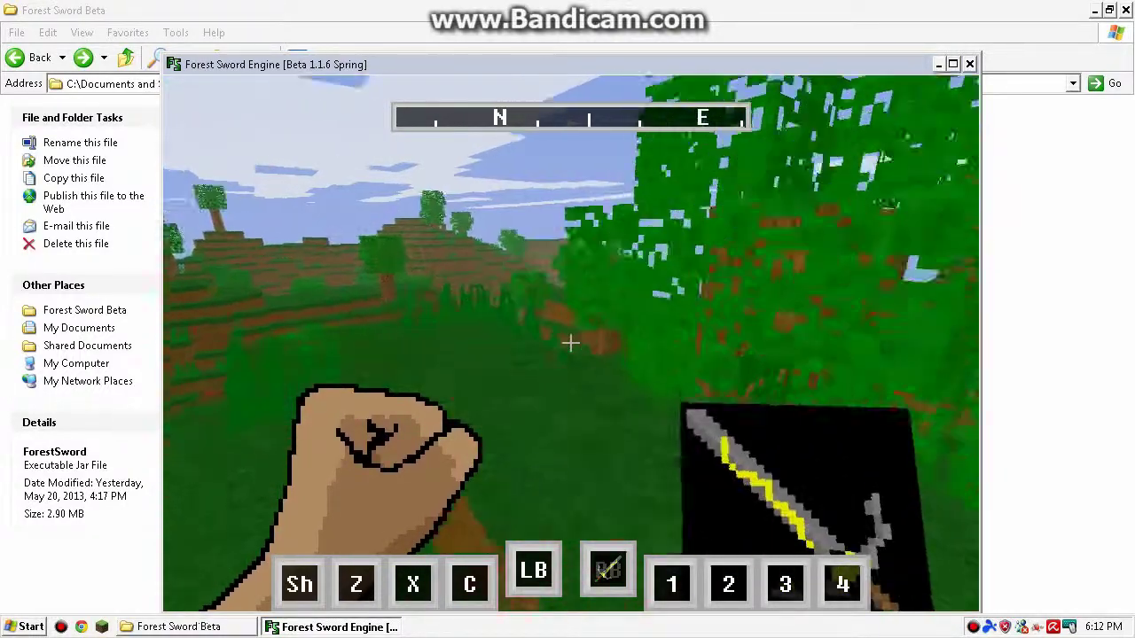
{"action": "key", "text": "w"}
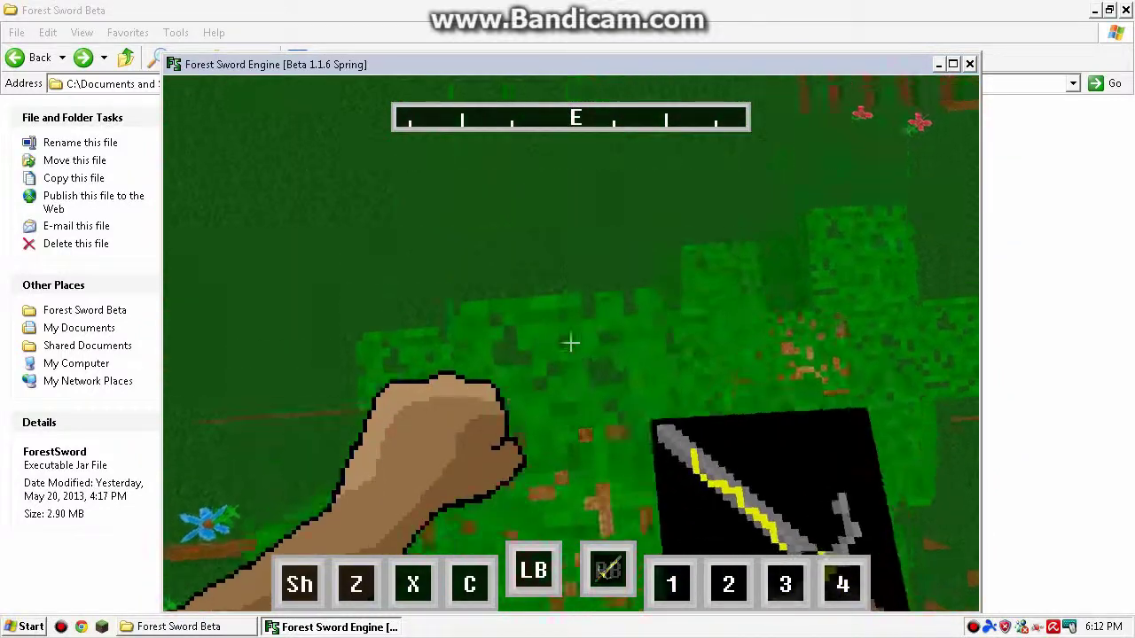
{"action": "key", "text": "e"}
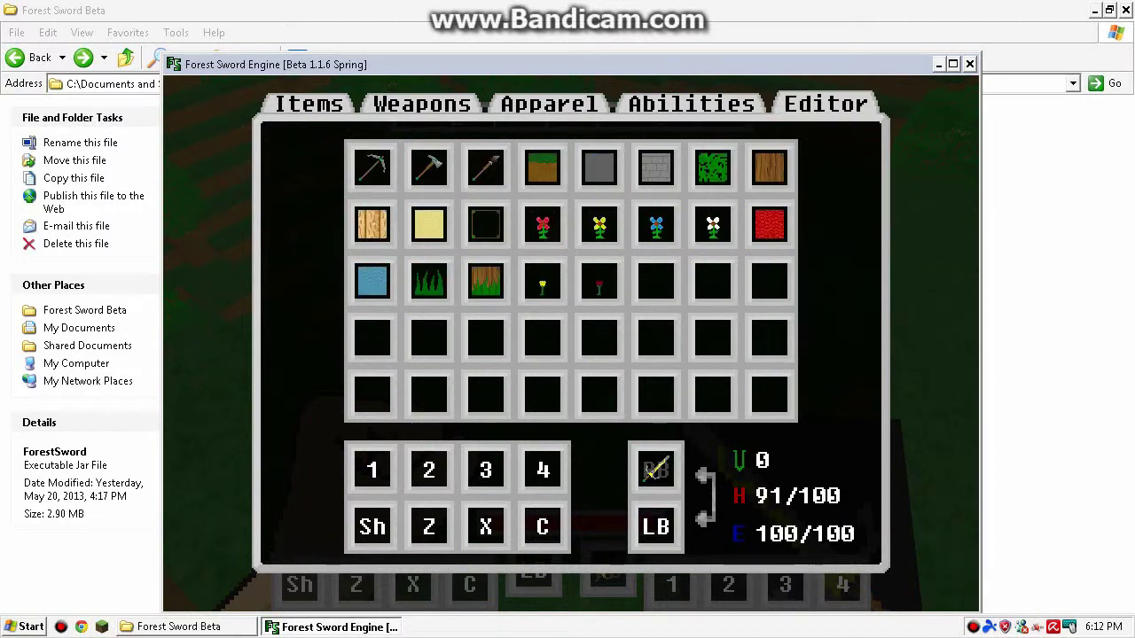
Assign the Zombie Spawner to LB, spawn zombies, and fight them with the Ninjasword until dying.
{"action": "left_click", "coordinate": [656, 526]}
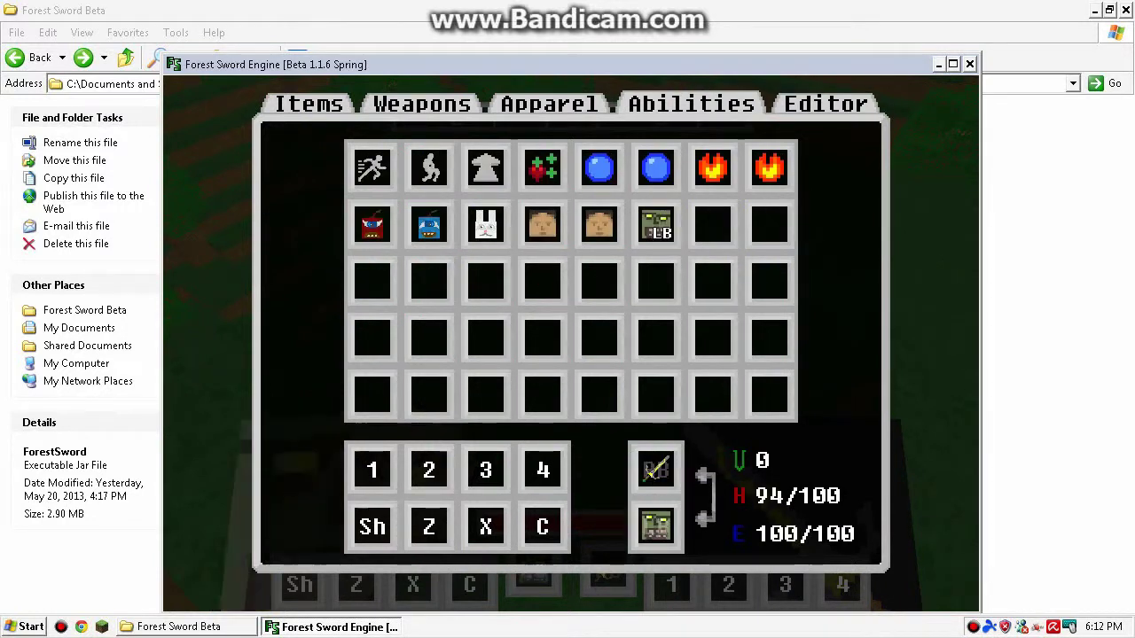
{"action": "key", "text": "e"}
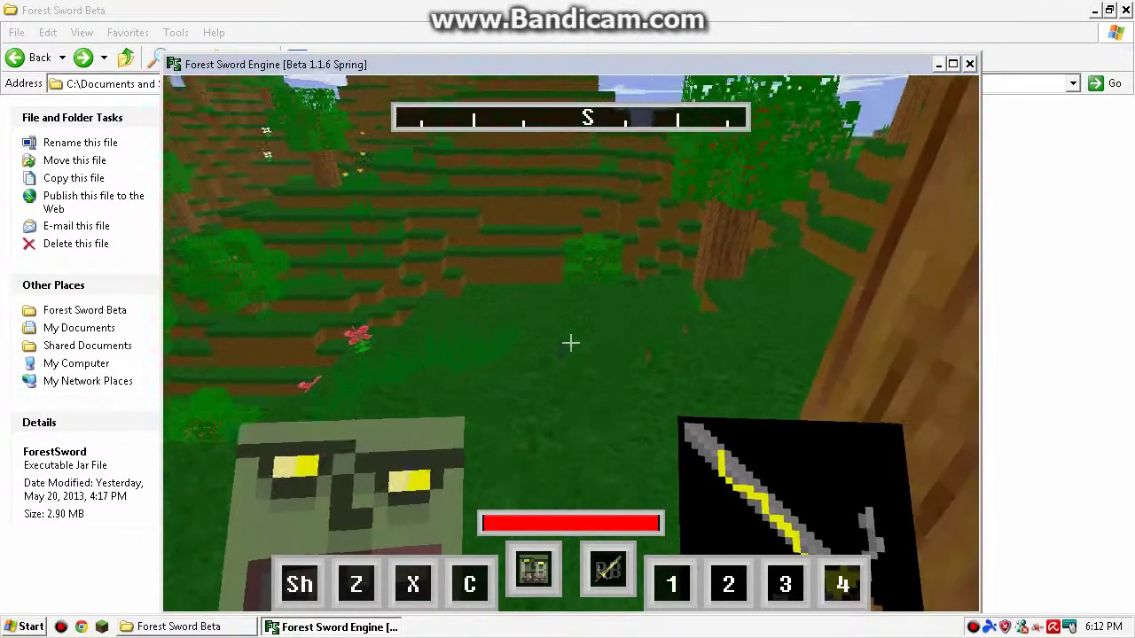
{"action": "right_click", "coordinate": [571, 343]}
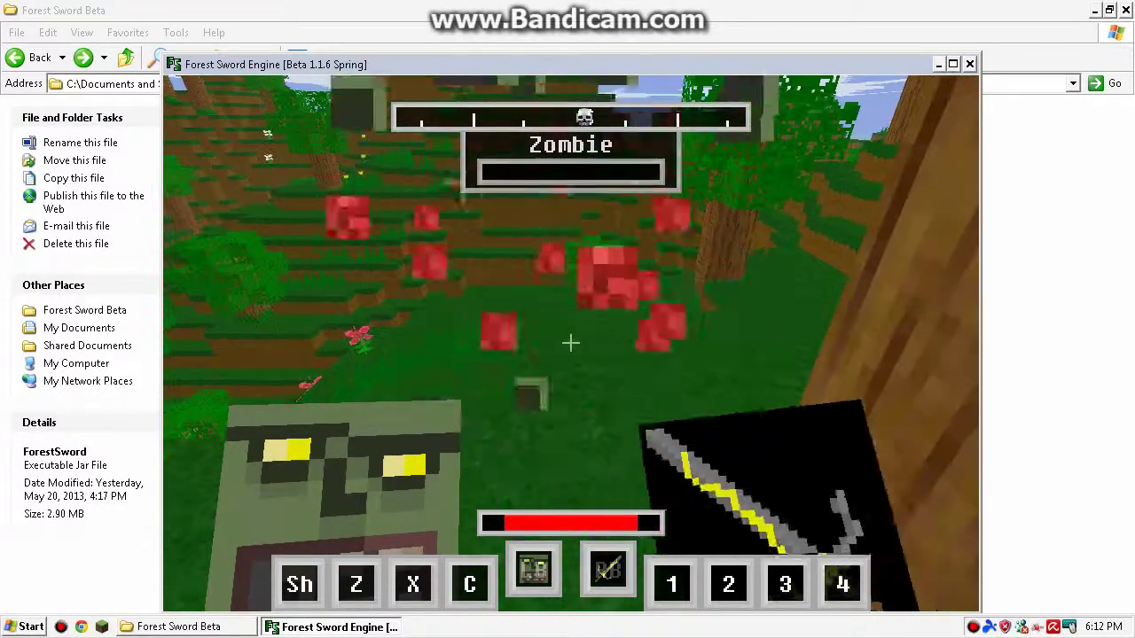
{"action": "left_click", "coordinate": [570, 342]}
{"action": "right_click", "coordinate": [571, 342]}
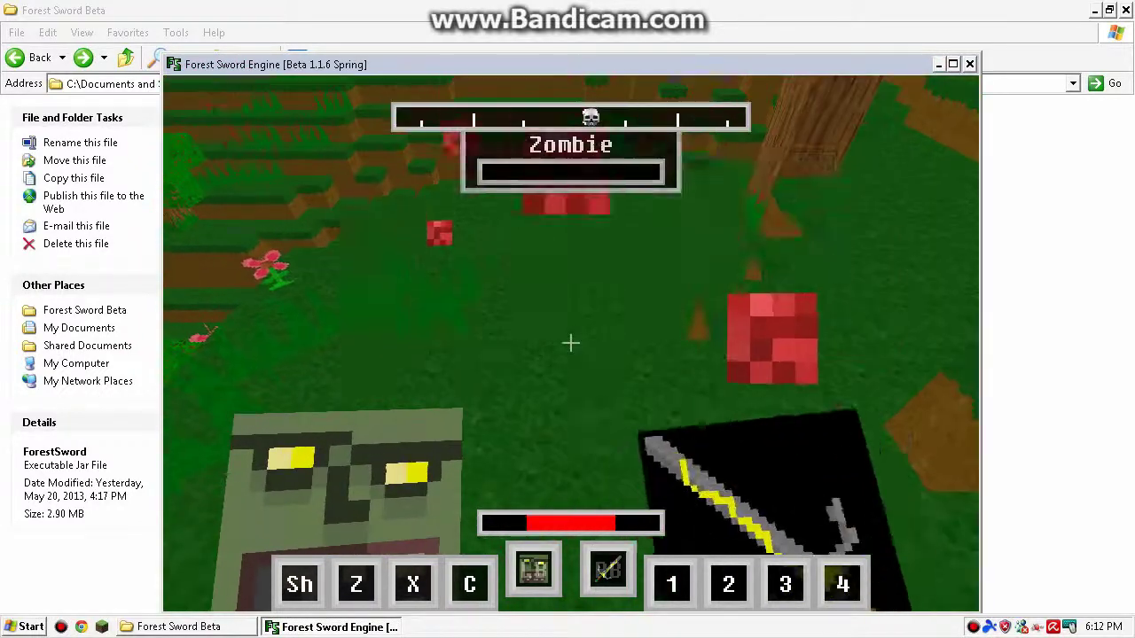
{"action": "left_click", "coordinate": [570, 343]}
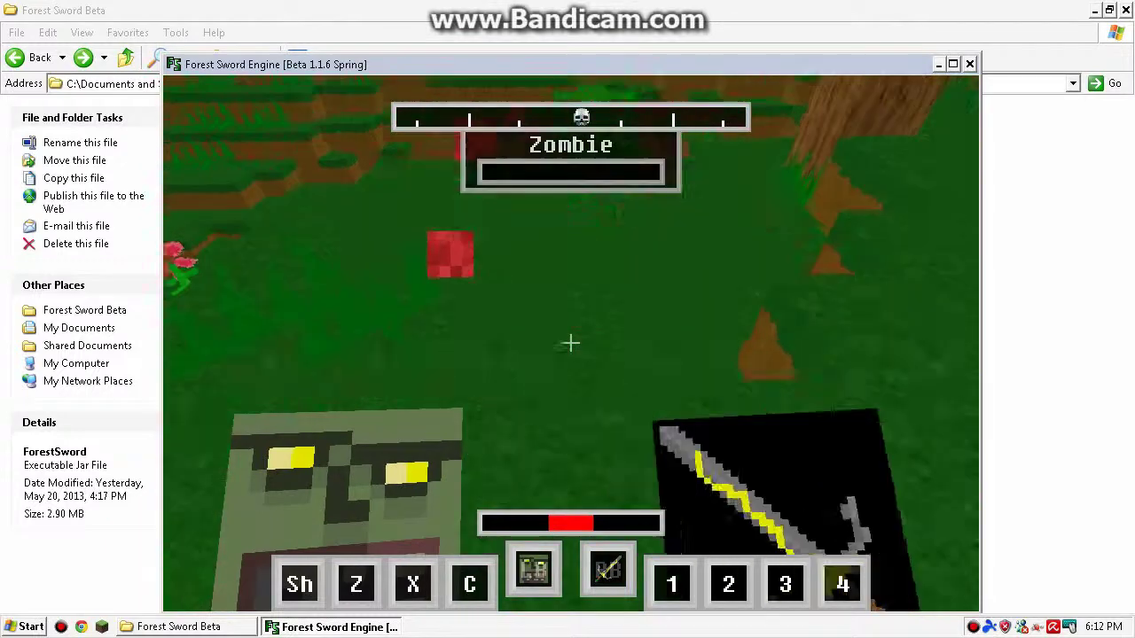
{"action": "left_click", "coordinate": [570, 342]}
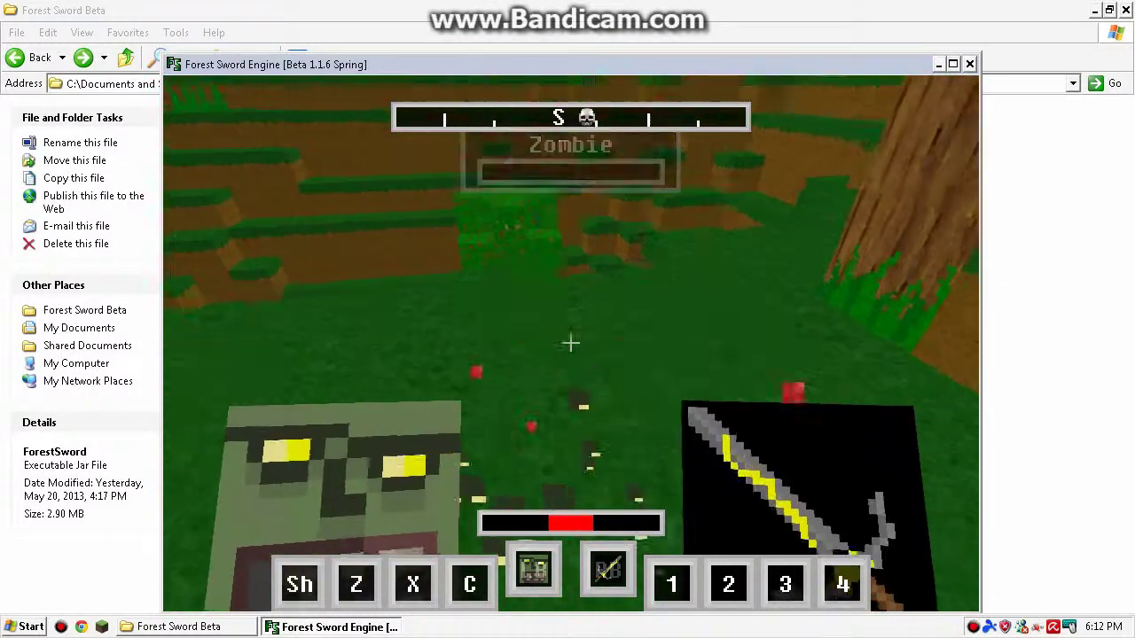
{"action": "left_click", "coordinate": [570, 342]}
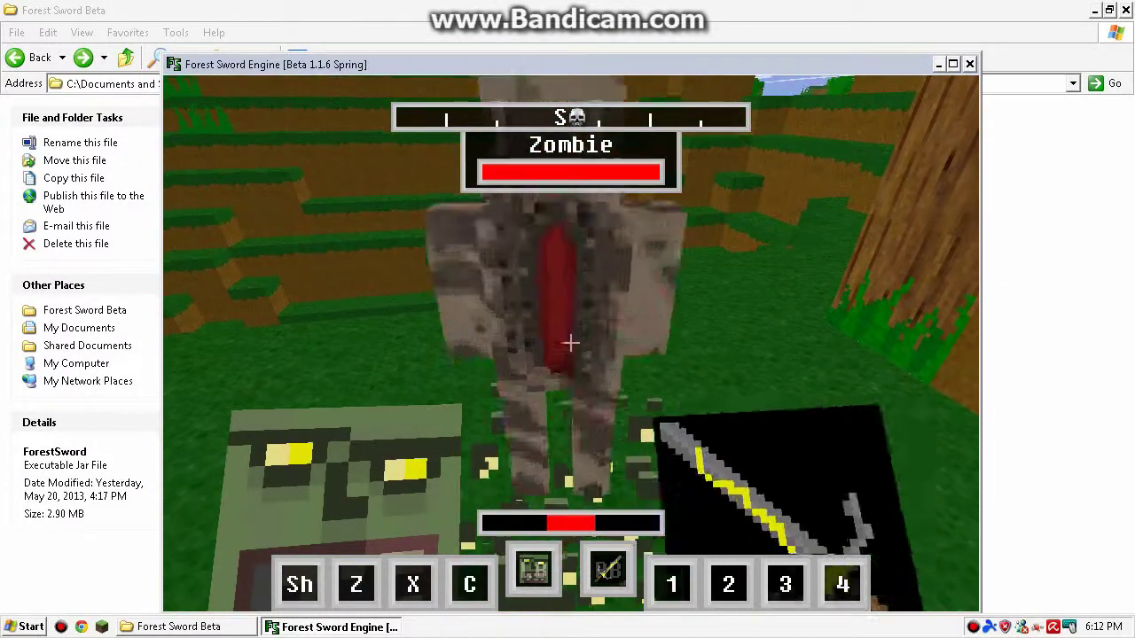
{"action": "left_click", "coordinate": [570, 342]}
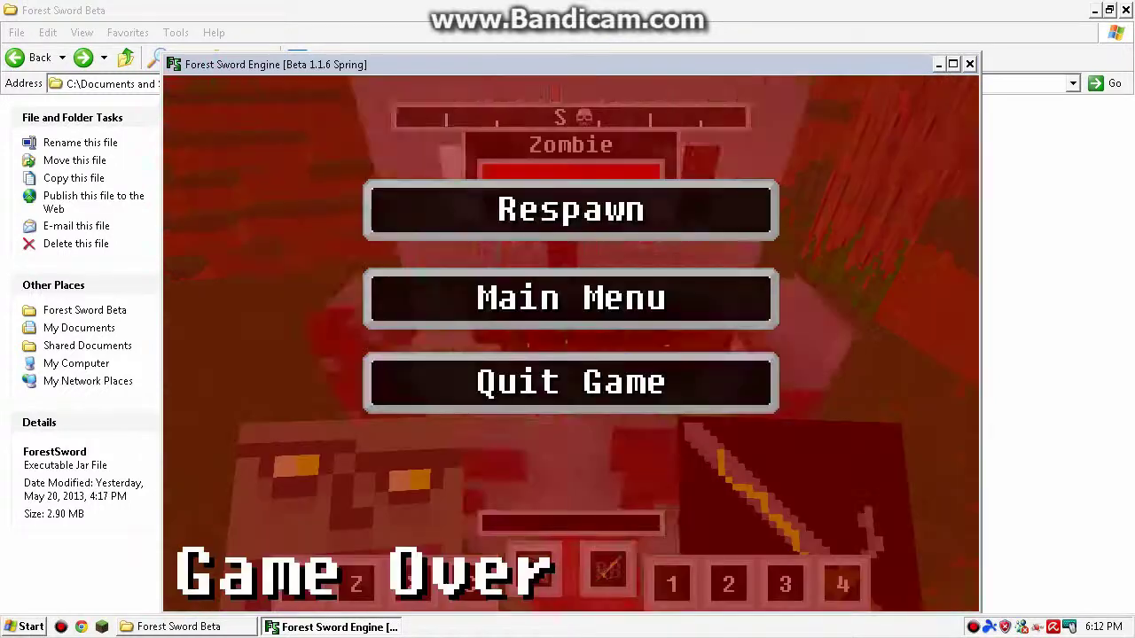
Respawn and fight zombies while climbing onto the open grassland.
{"action": "left_click", "coordinate": [571, 209]}
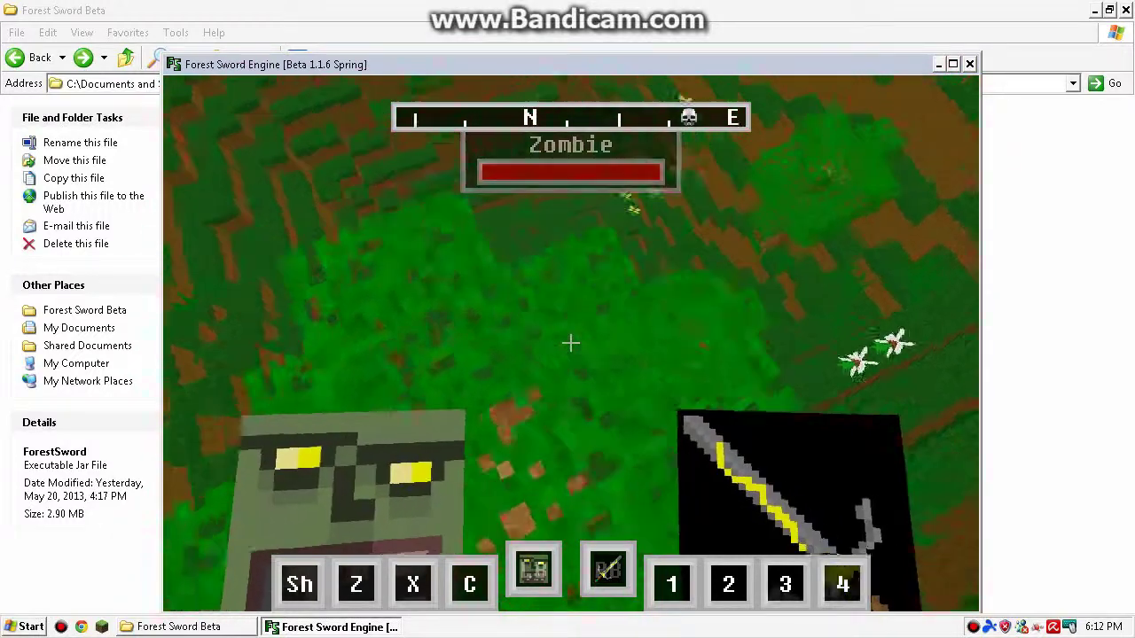
{"action": "left_click", "coordinate": [570, 343]}
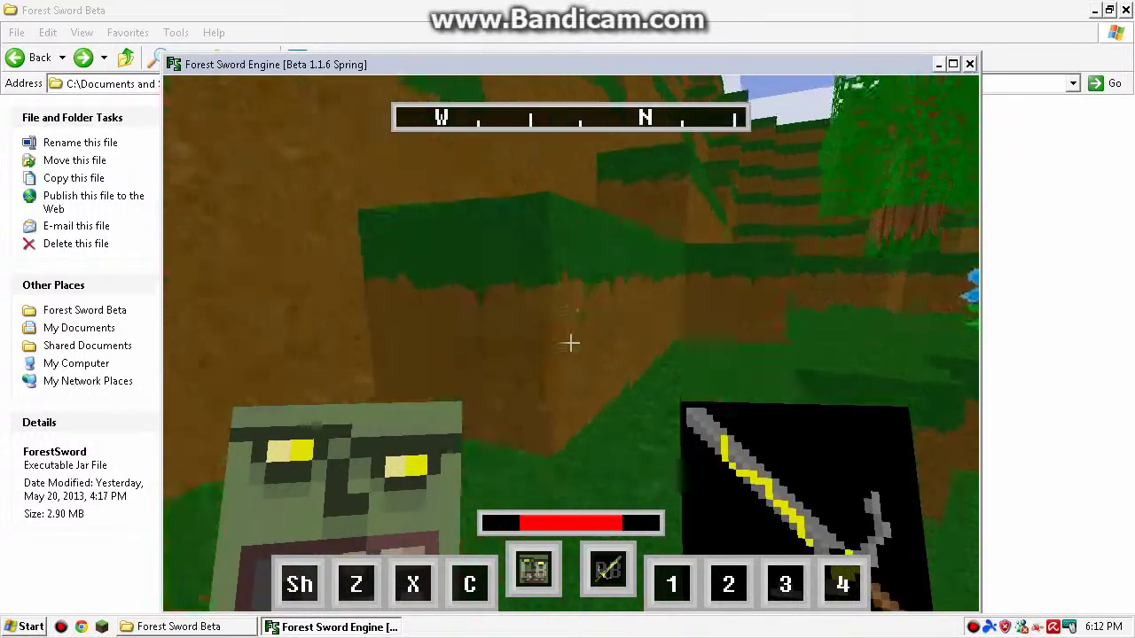
{"action": "key", "text": "w"}
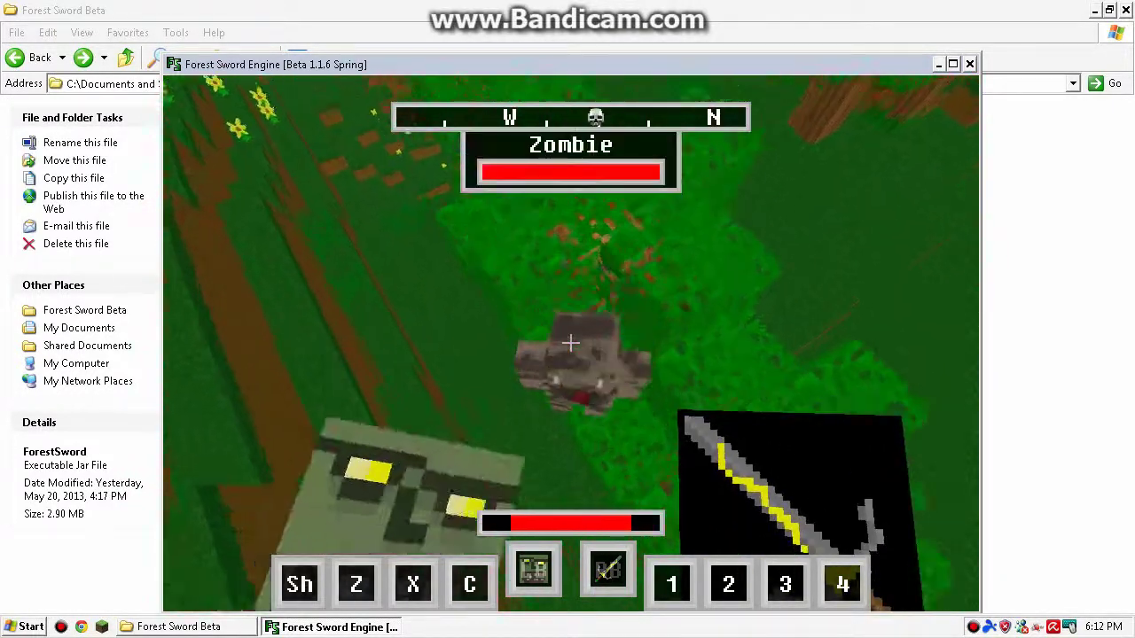
{"action": "left_click", "coordinate": [570, 344]}
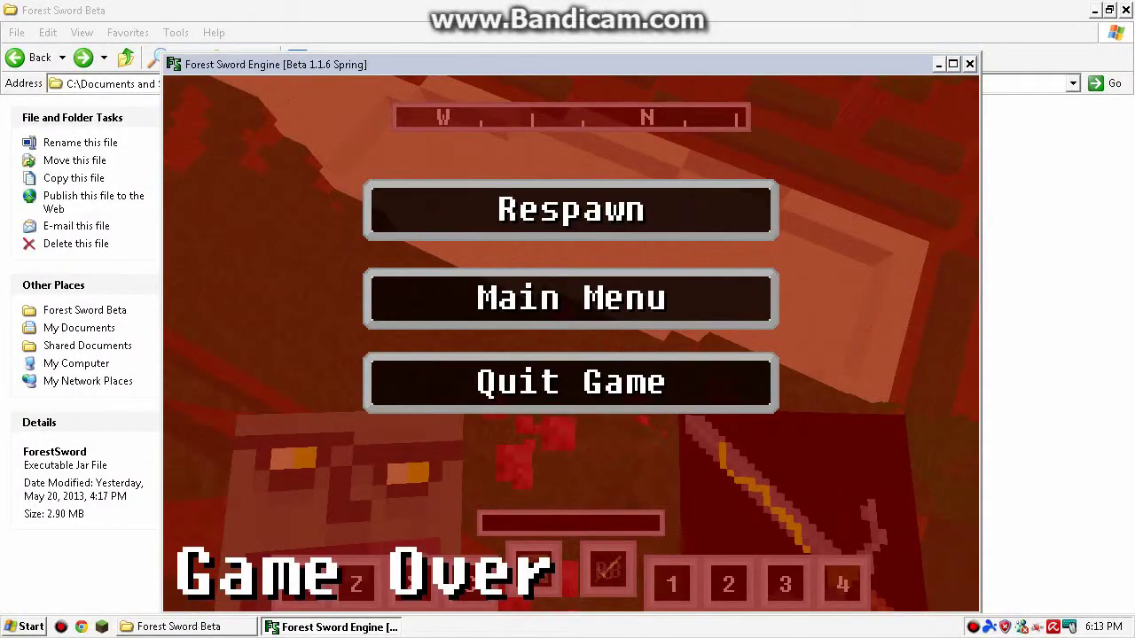
Respawn after the second Game Over, kill nearby zombies, and walk down the hillside.
{"action": "left_click", "coordinate": [571, 210]}
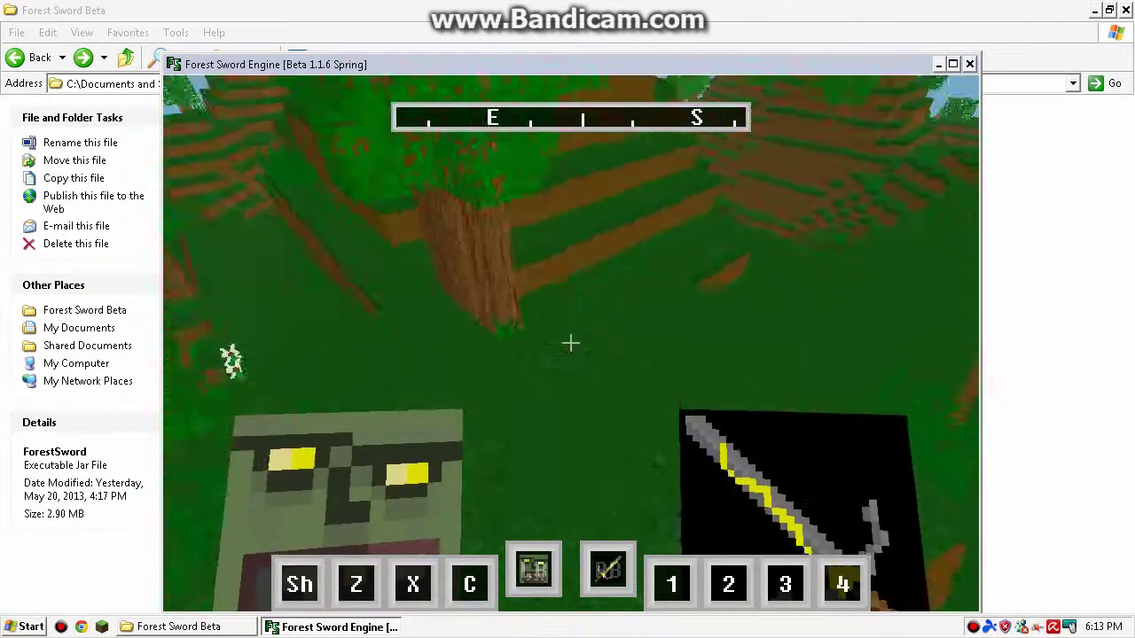
{"action": "left_click", "coordinate": [570, 343]}
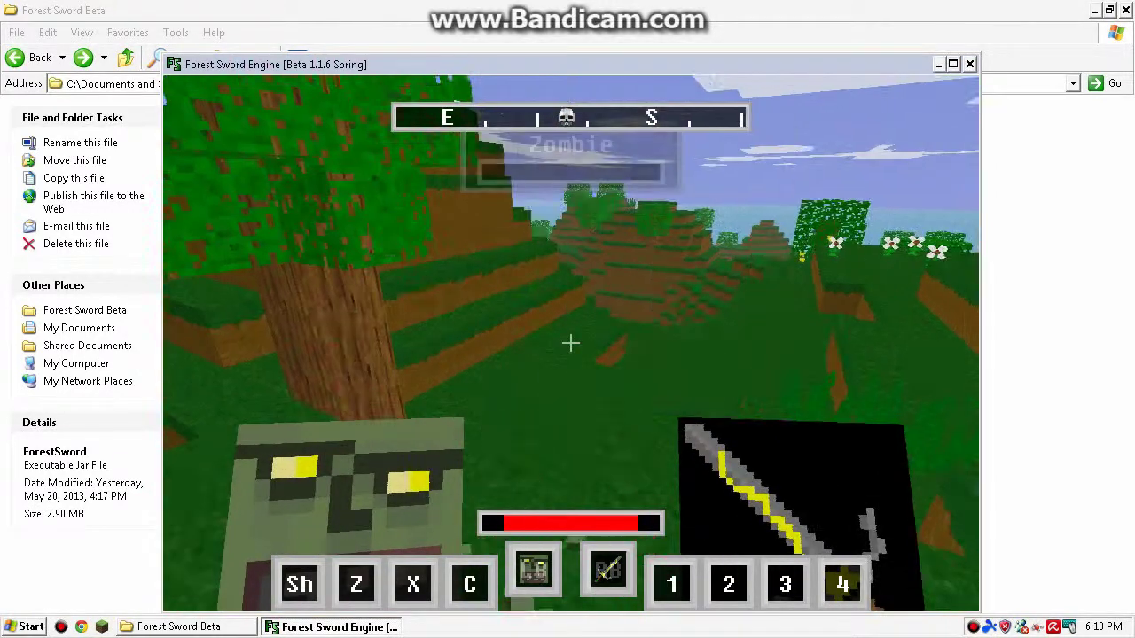
{"action": "left_click", "coordinate": [570, 343]}
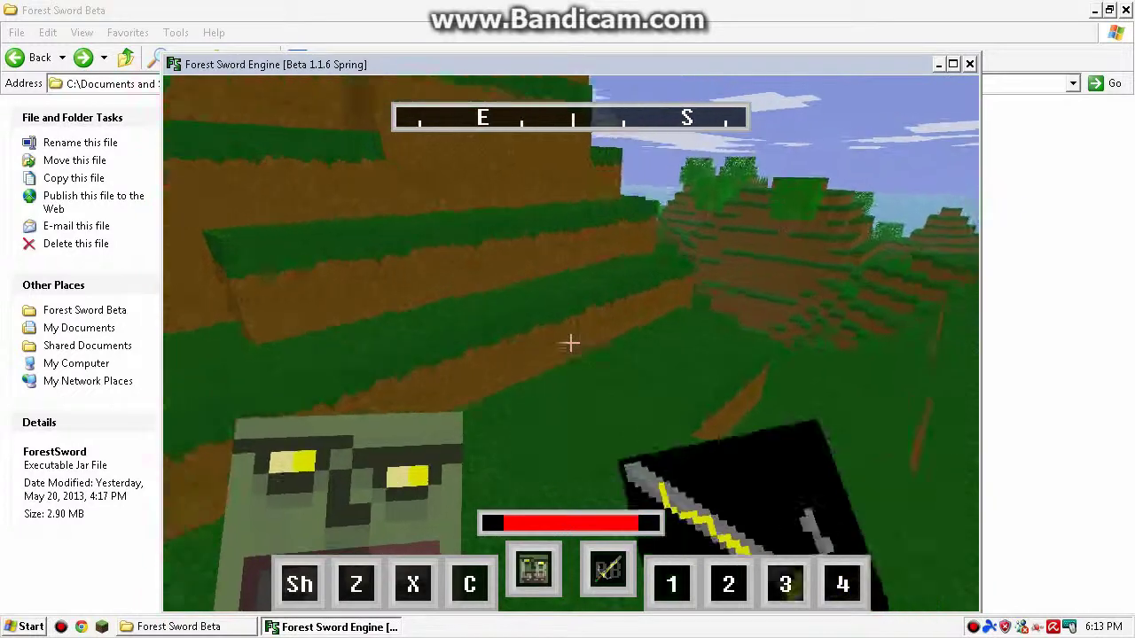
{"action": "left_click", "coordinate": [570, 343]}
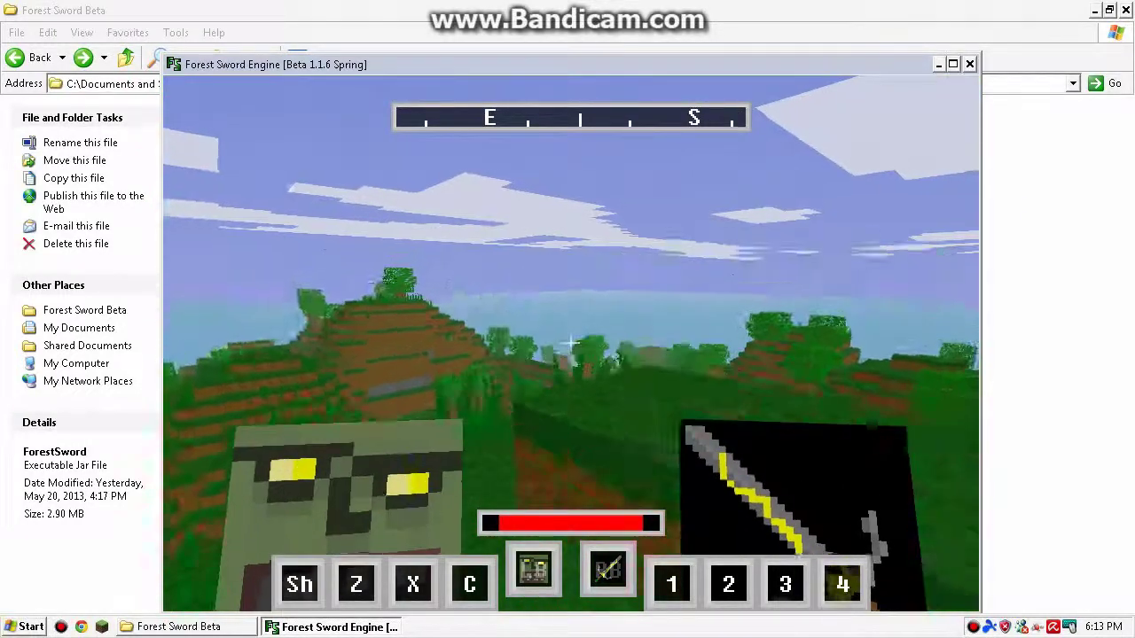
{"action": "key", "text": "w"}
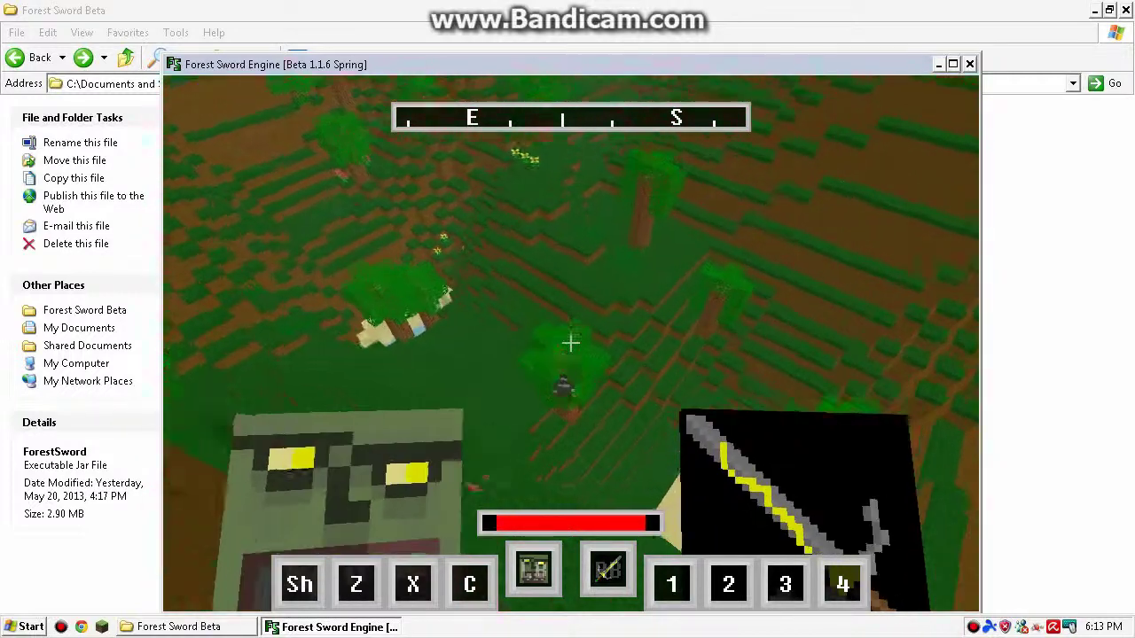